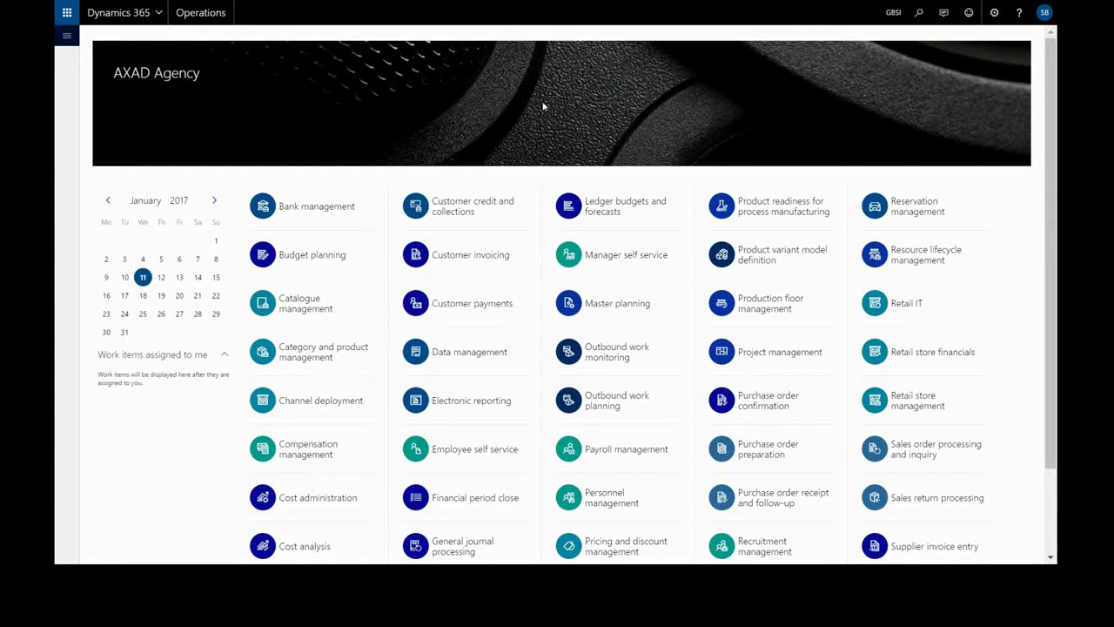
Step: Go to Organisation administration > Organisations > Legal entities to show the AXAD Agency record
click(67, 36)
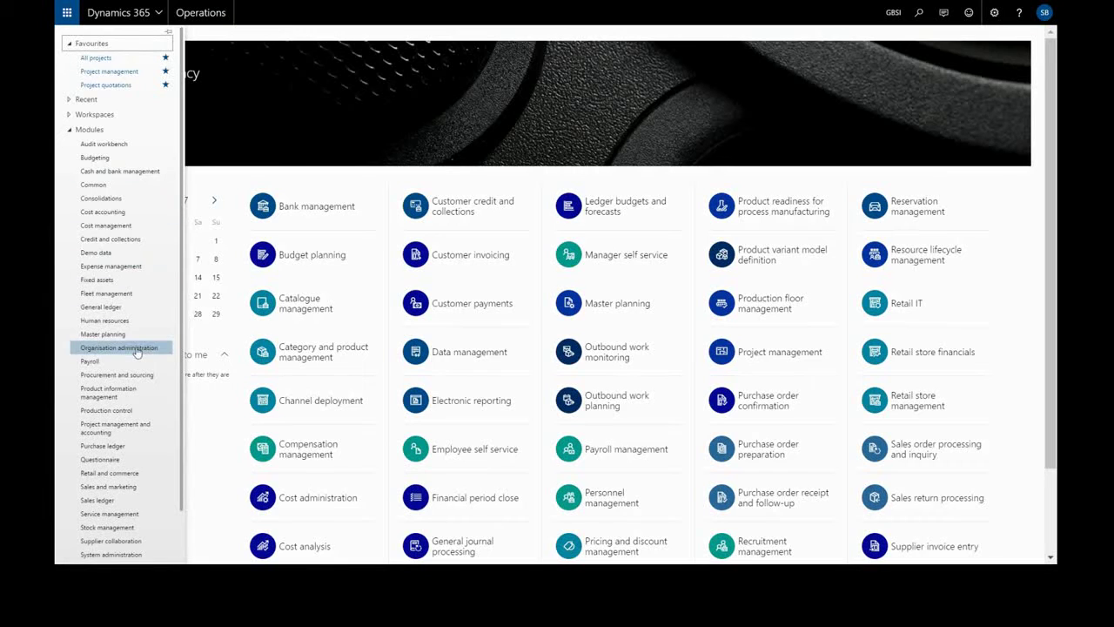
click(156, 347)
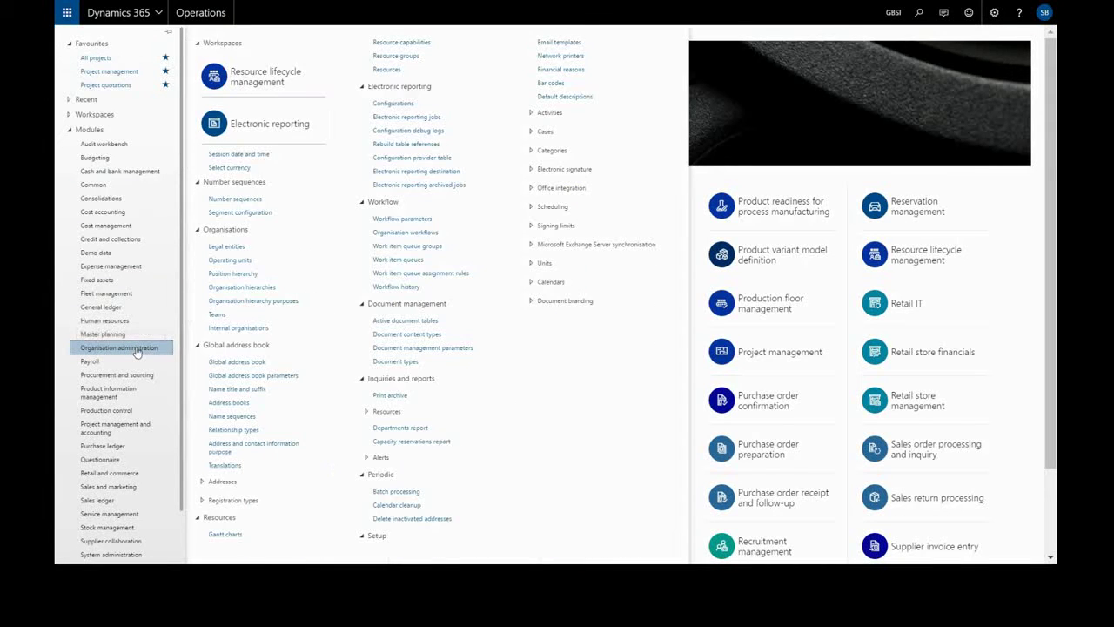
click(241, 248)
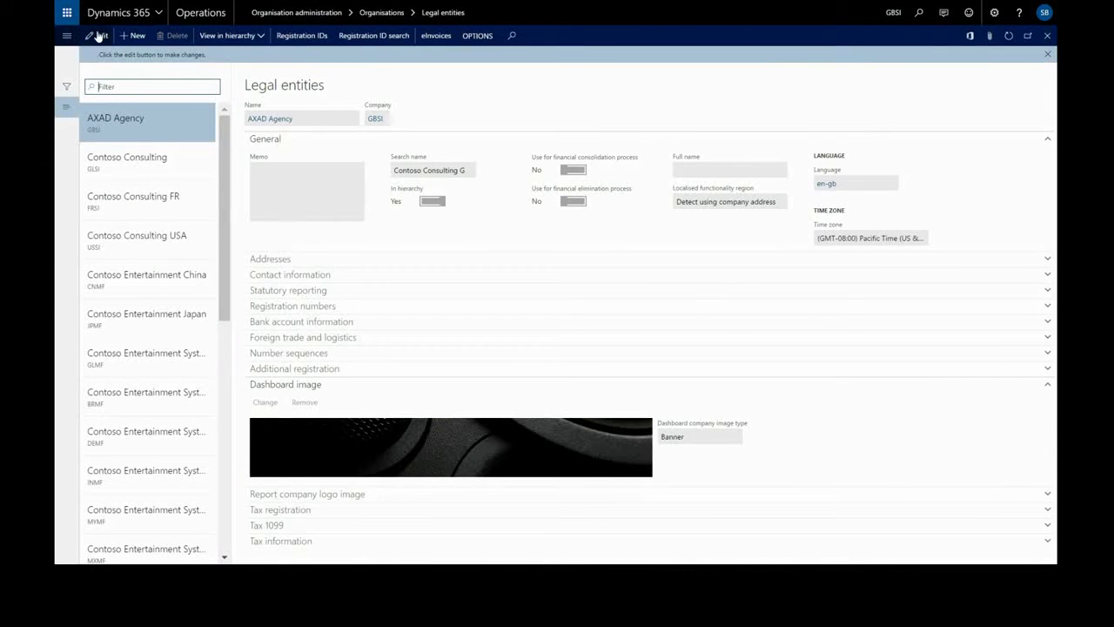
Step: Upload dax-bann-v1 as AXAD Agency's dashboard image and close the Legal entities form
click(99, 36)
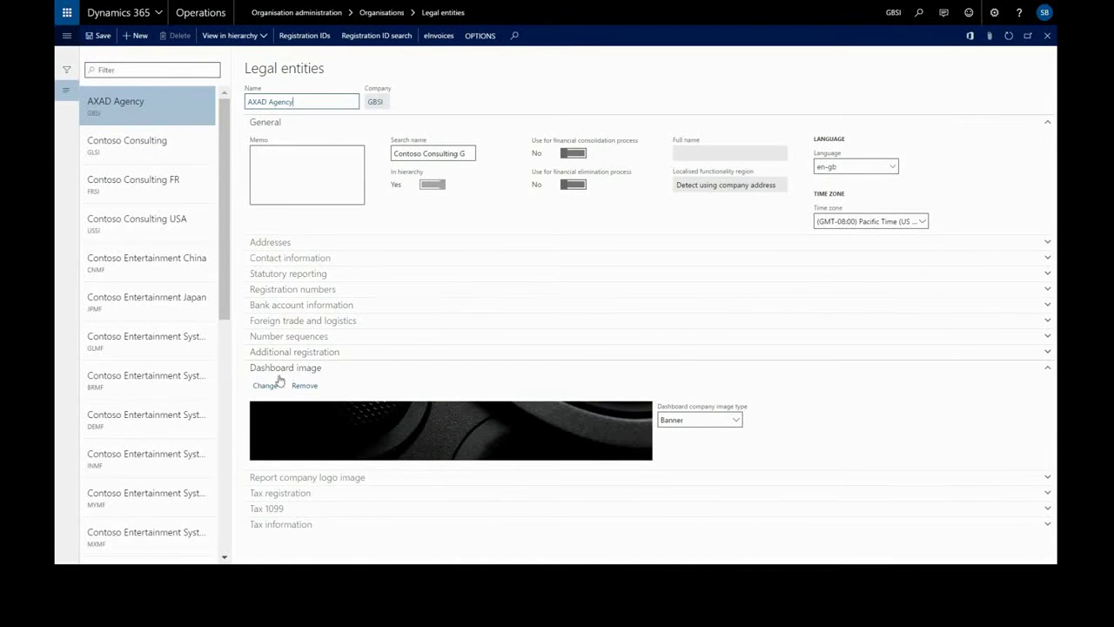
click(265, 385)
click(851, 65)
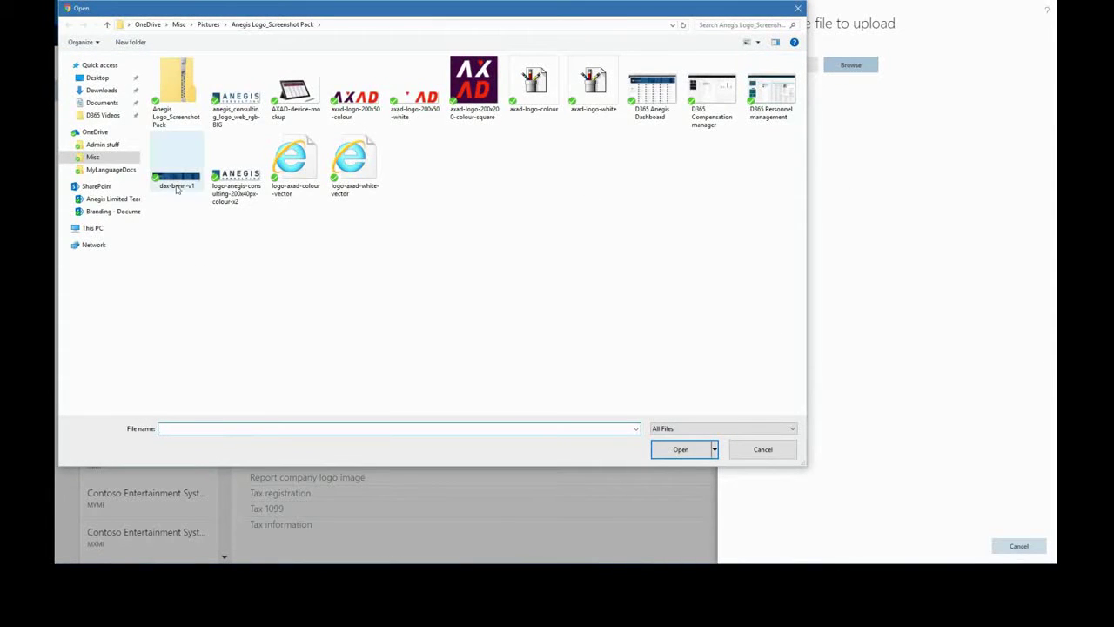
click(177, 180)
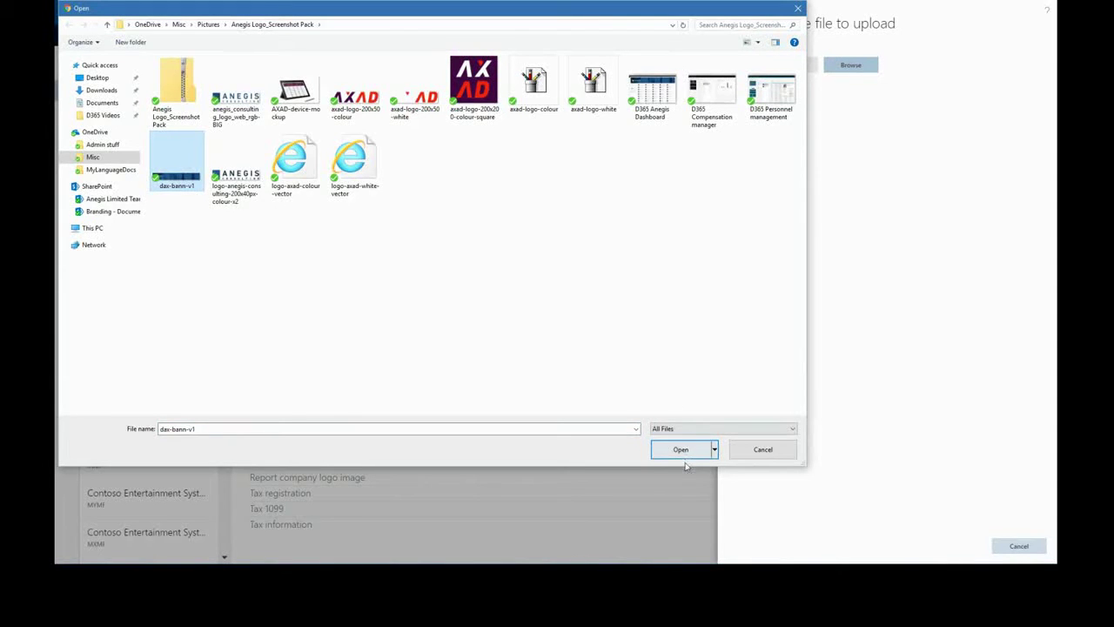
click(684, 451)
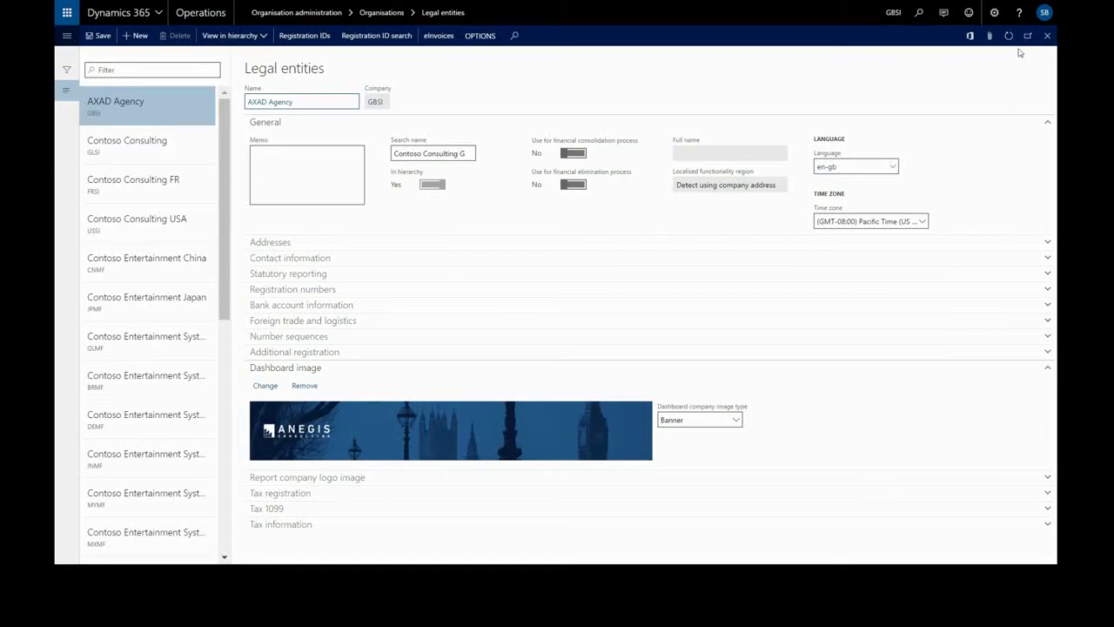
click(1047, 36)
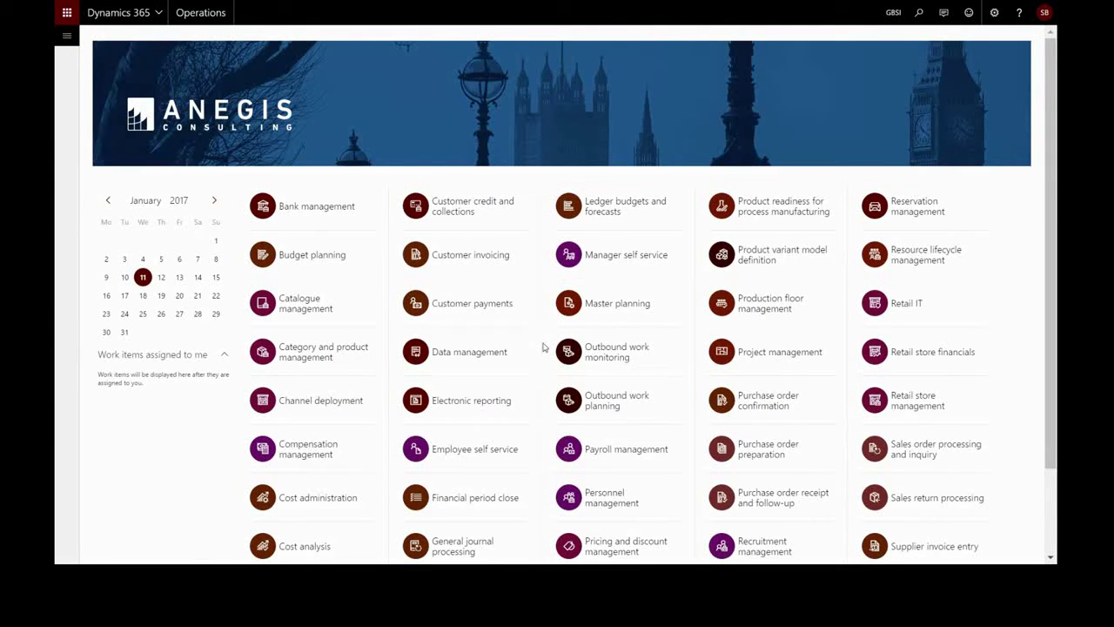
Step: Choose Personalise: Customer payments from the Customer payments tile's context menu
scroll(543, 348, down, 3)
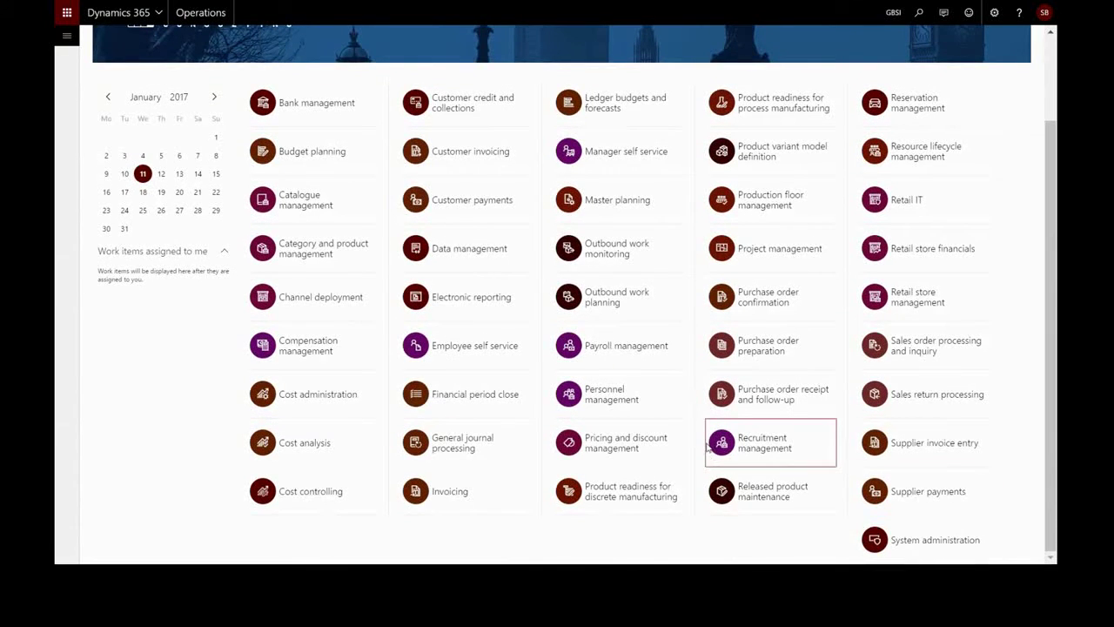
scroll(708, 445, up, 3)
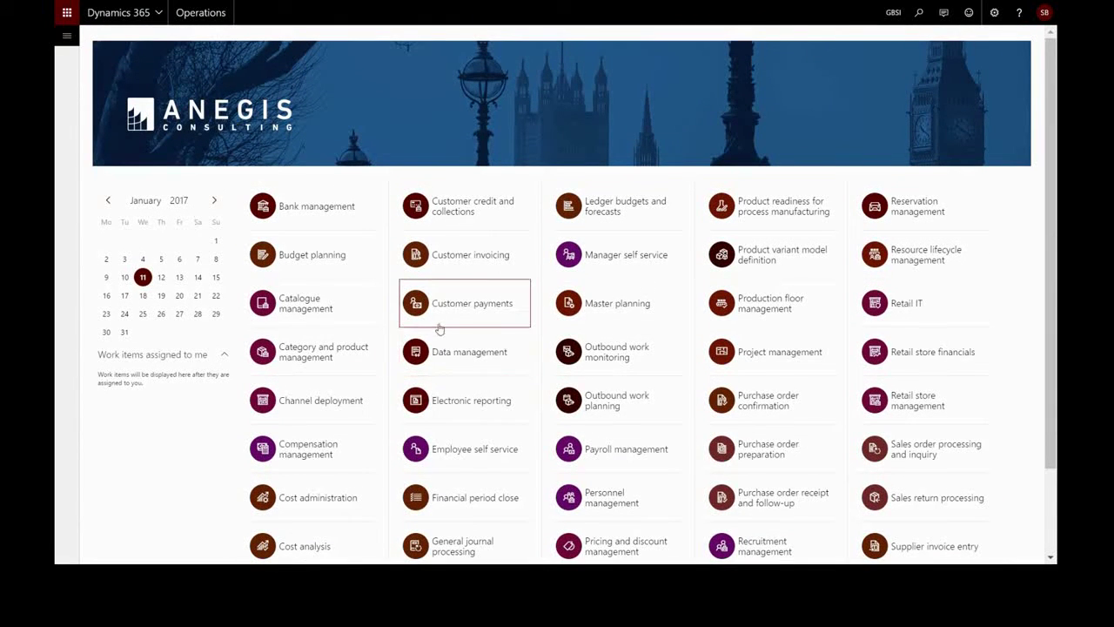
right_click(467, 302)
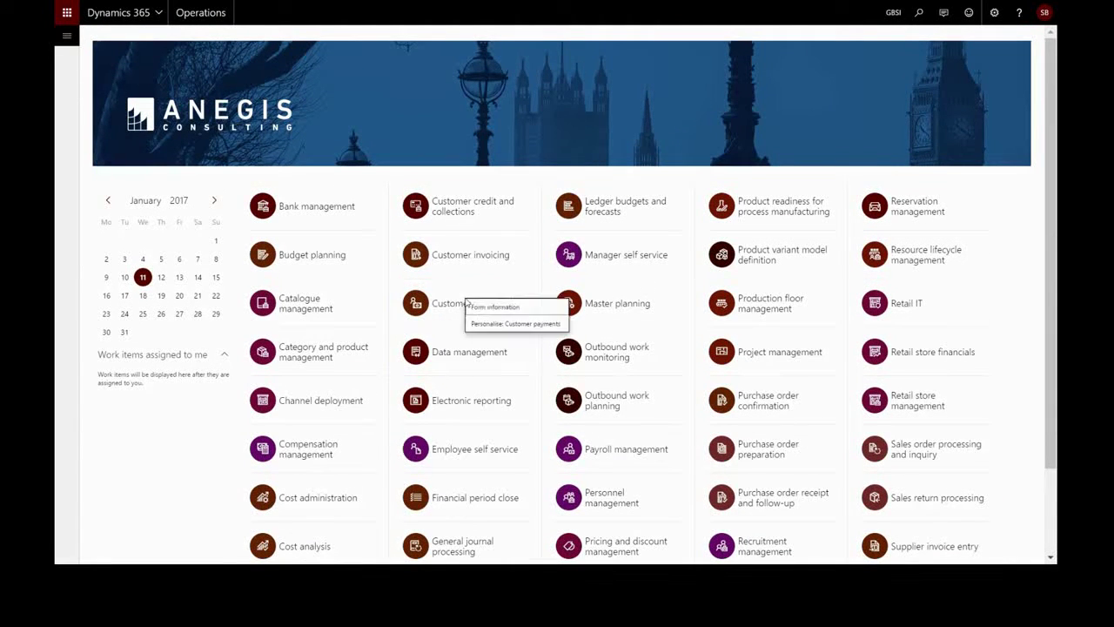
click(487, 324)
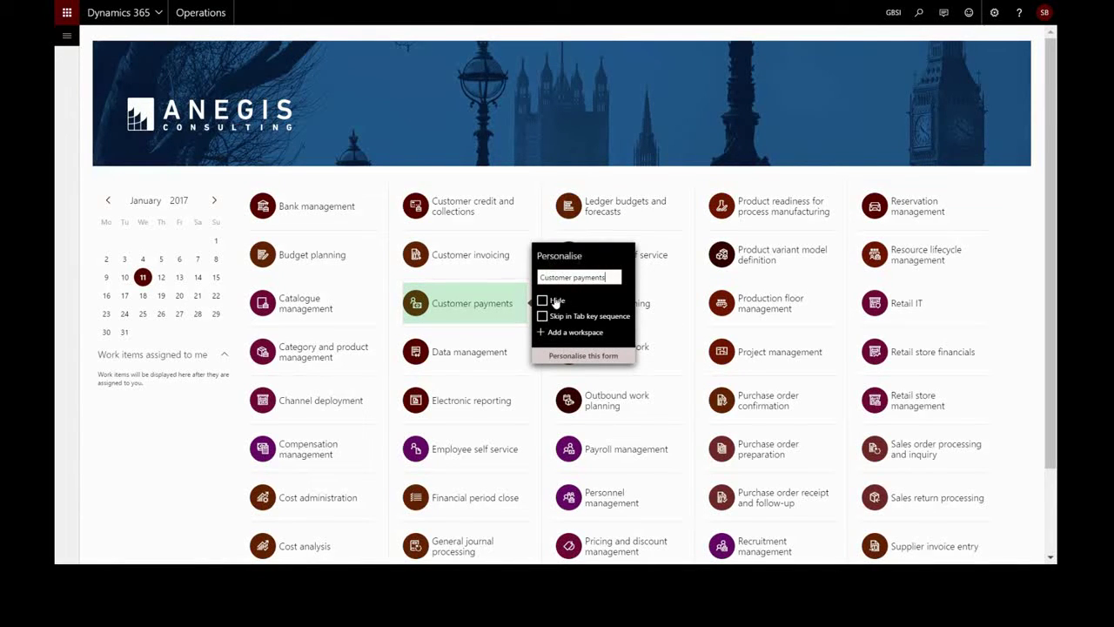
Step: Personalise the dashboard, moving the Customer credit and collections tile below Channel deployment
click(561, 357)
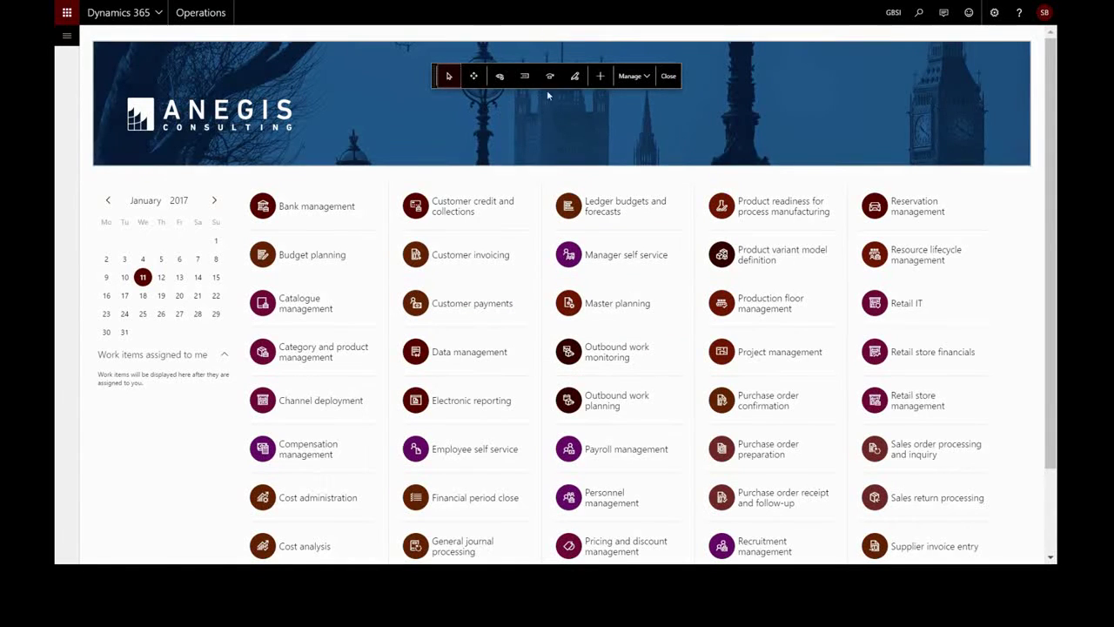
click(474, 77)
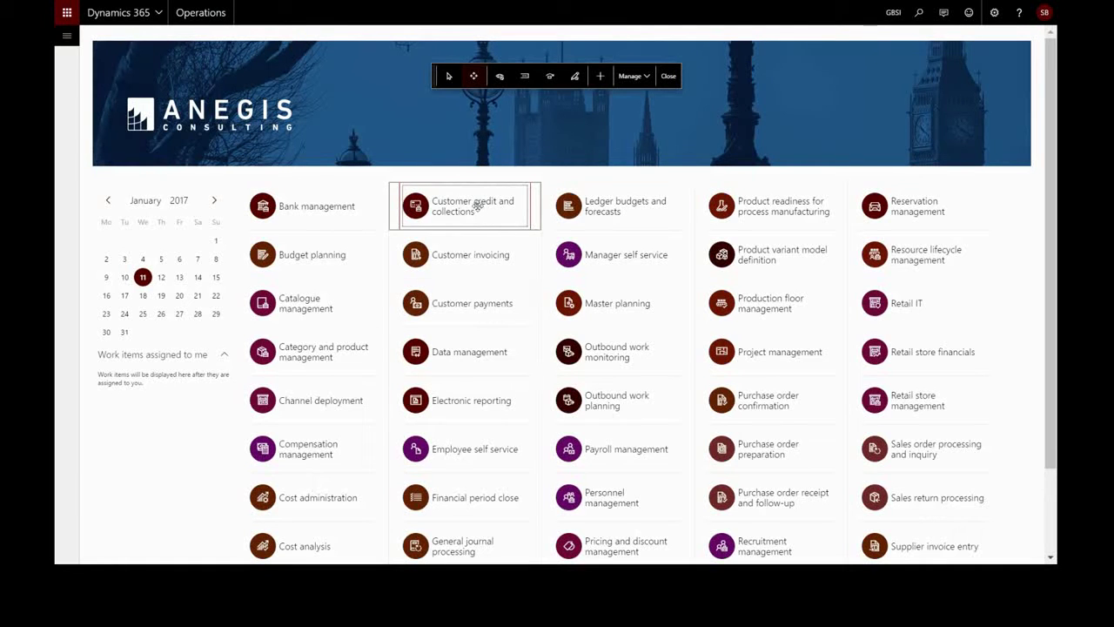
drag(477, 205, 304, 421)
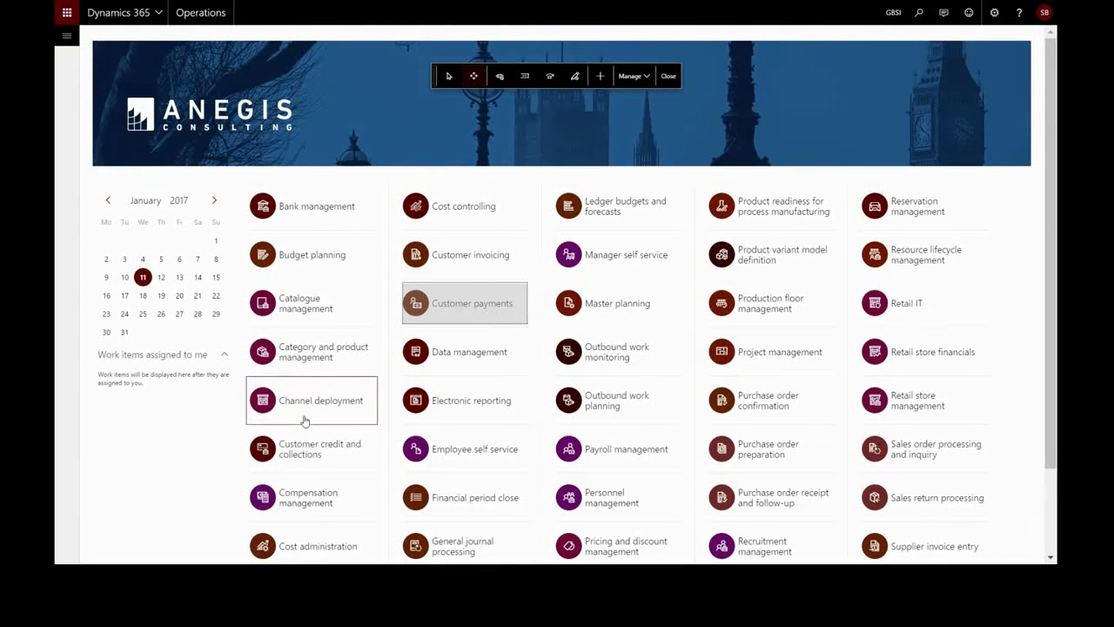
Step: Hide Bank management, Budget planning, Catalogue management, Cost controlling, Reservation management and seven other tiles
click(501, 77)
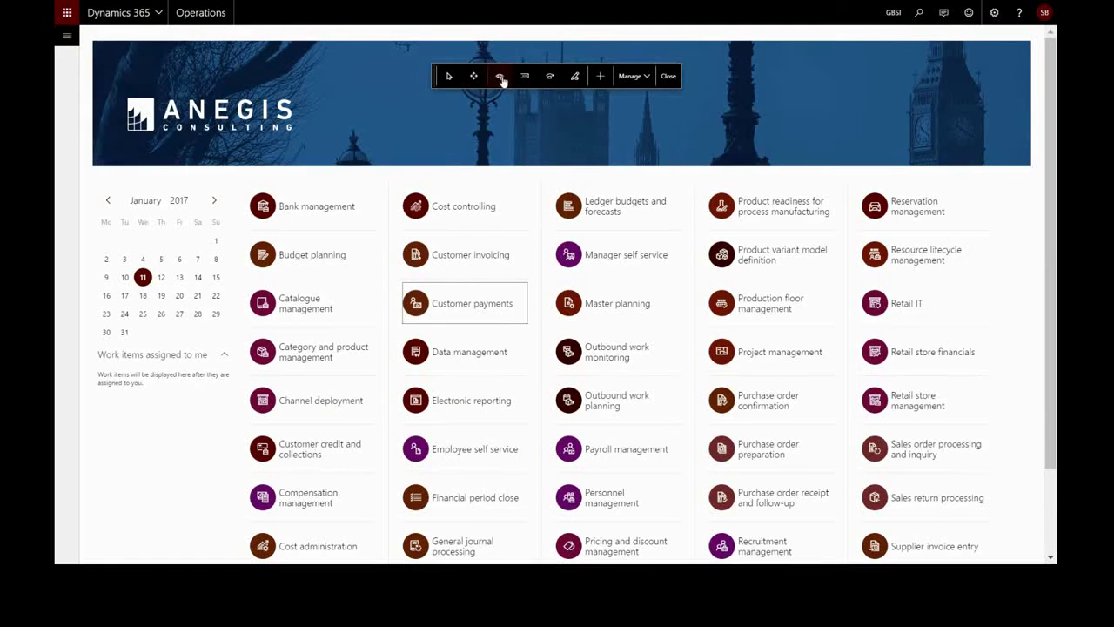
click(339, 203)
click(318, 257)
click(322, 297)
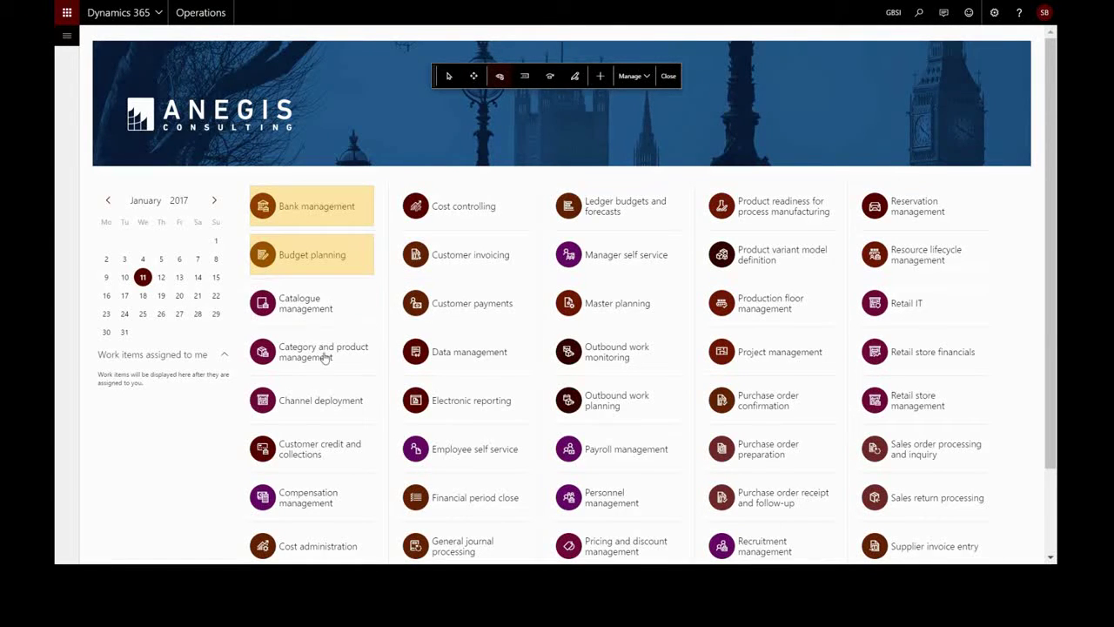
click(323, 356)
click(318, 401)
click(316, 447)
click(314, 494)
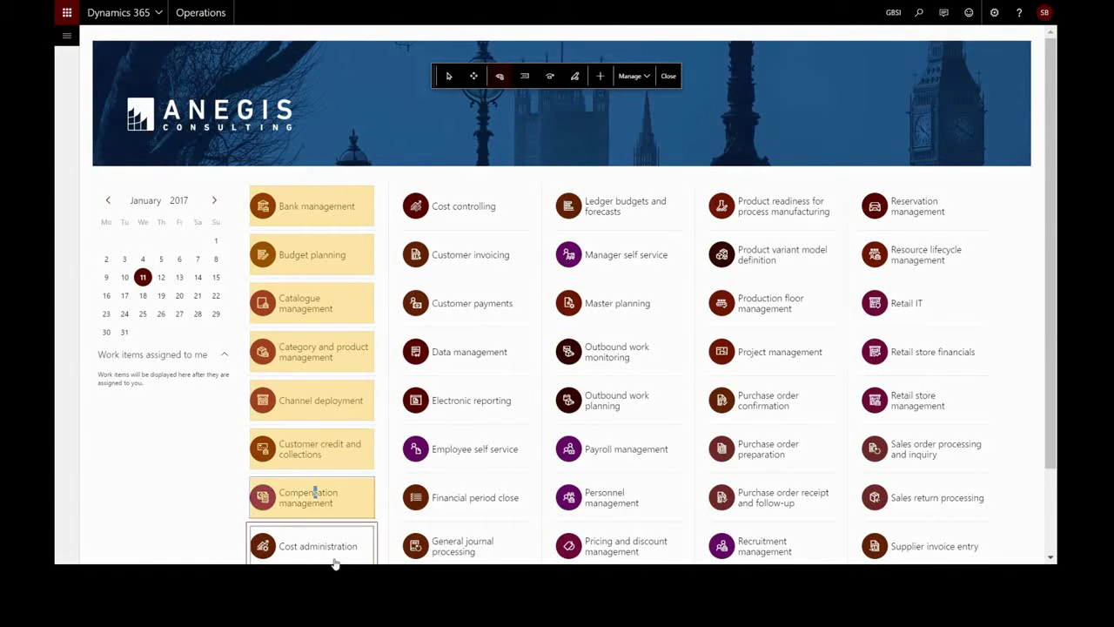
click(333, 550)
click(500, 198)
click(590, 194)
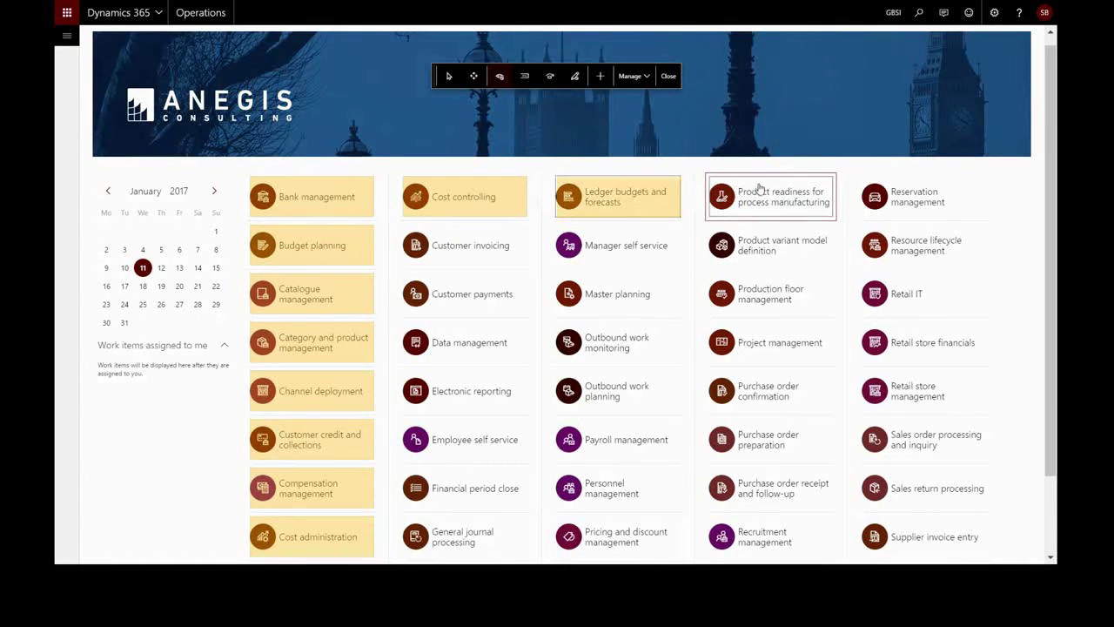
click(722, 192)
click(914, 197)
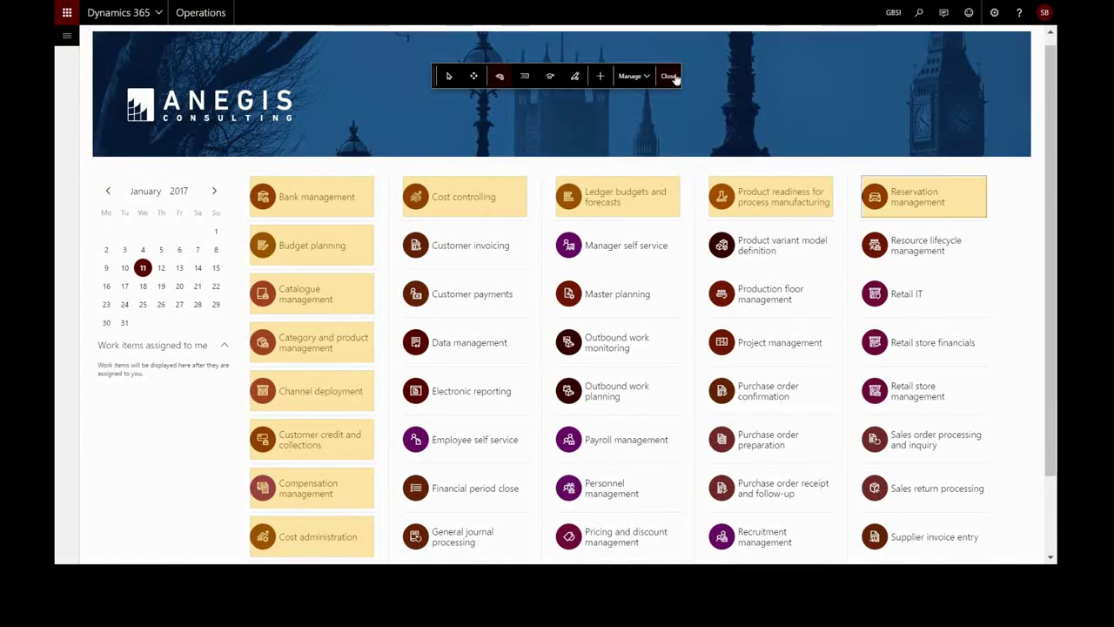
click(668, 76)
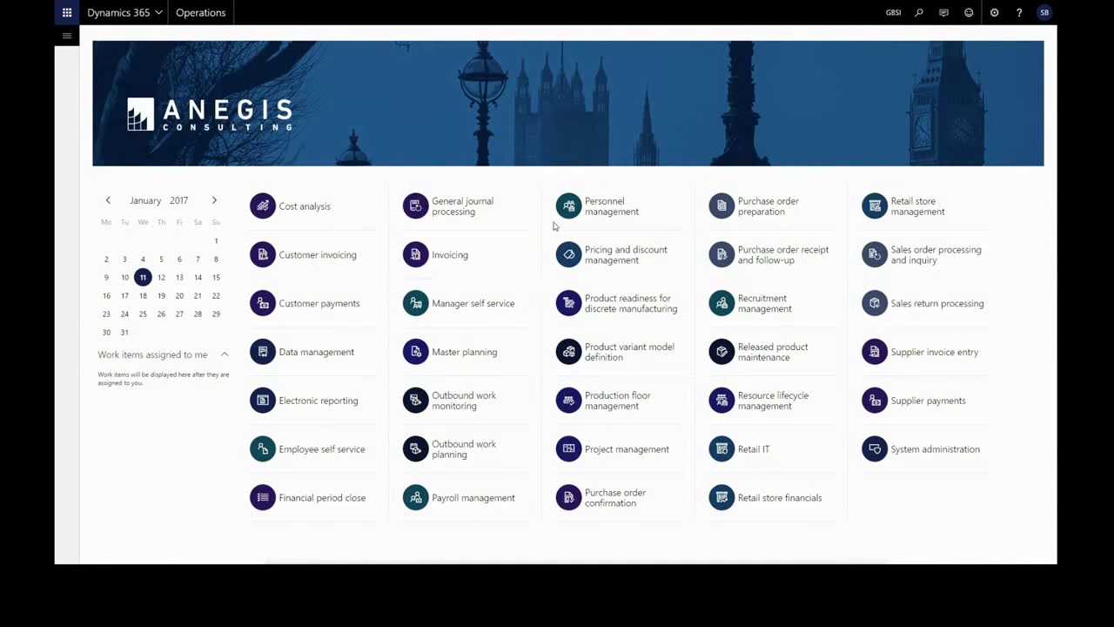
Step: Pin the Personnel management Open positions count (22) to the dashboard
click(615, 210)
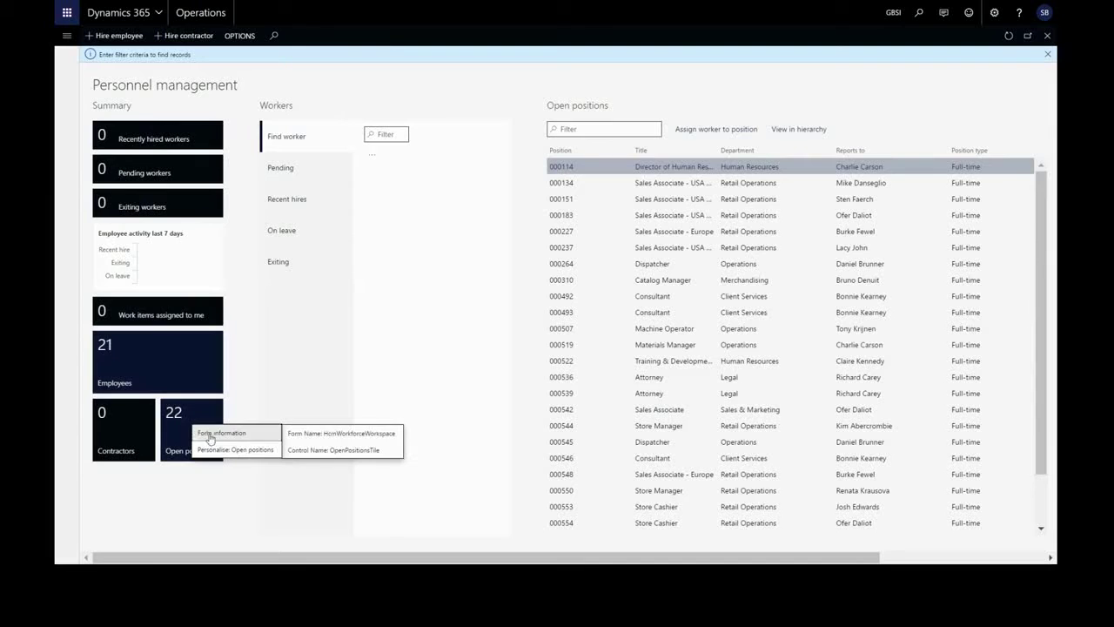
right_click(215, 453)
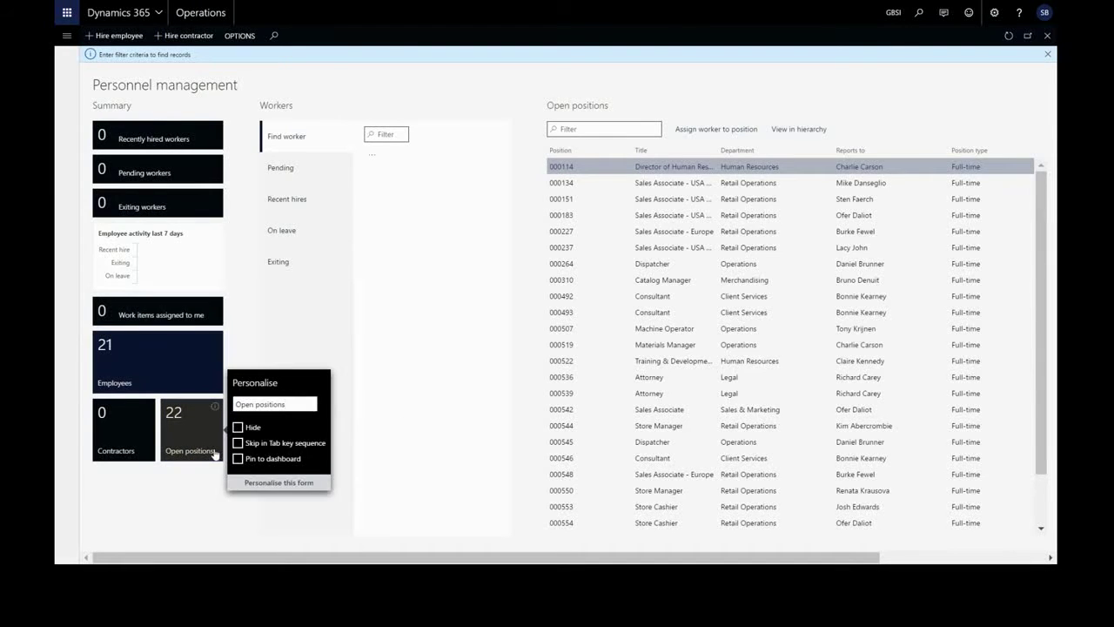
click(203, 493)
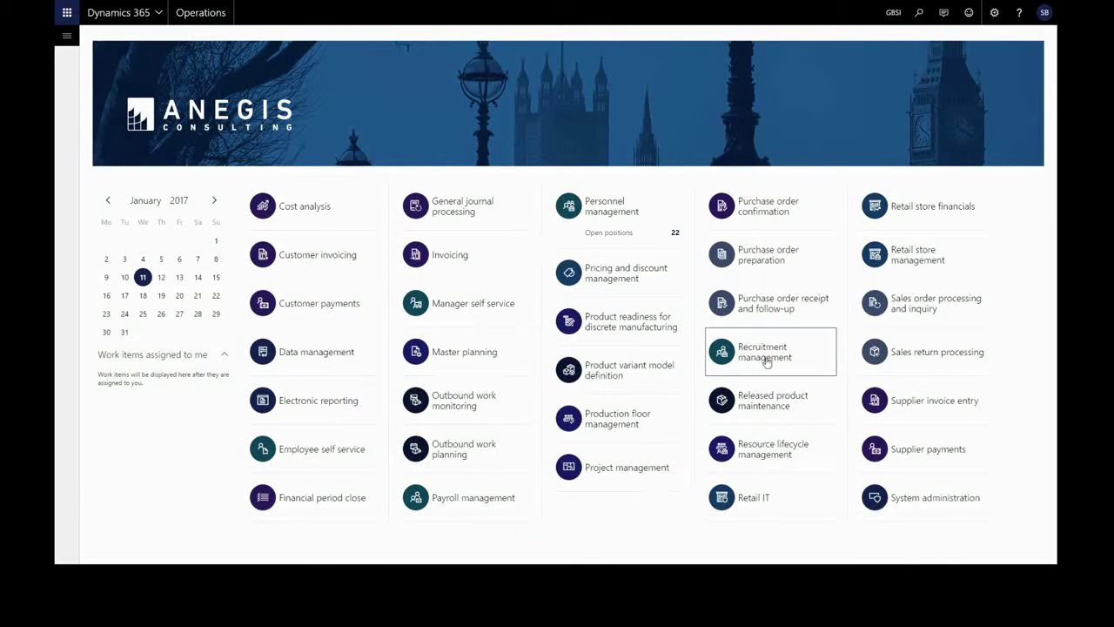
Step: Open All projects in Project management and include Contoso Consulting USA among the shown companies
click(608, 463)
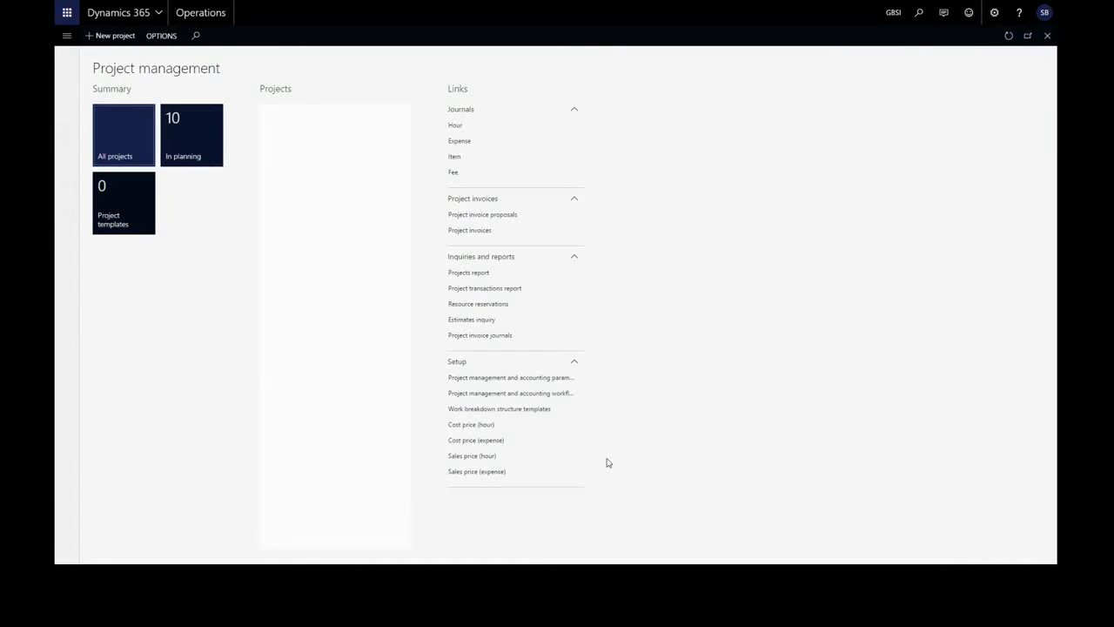
click(118, 129)
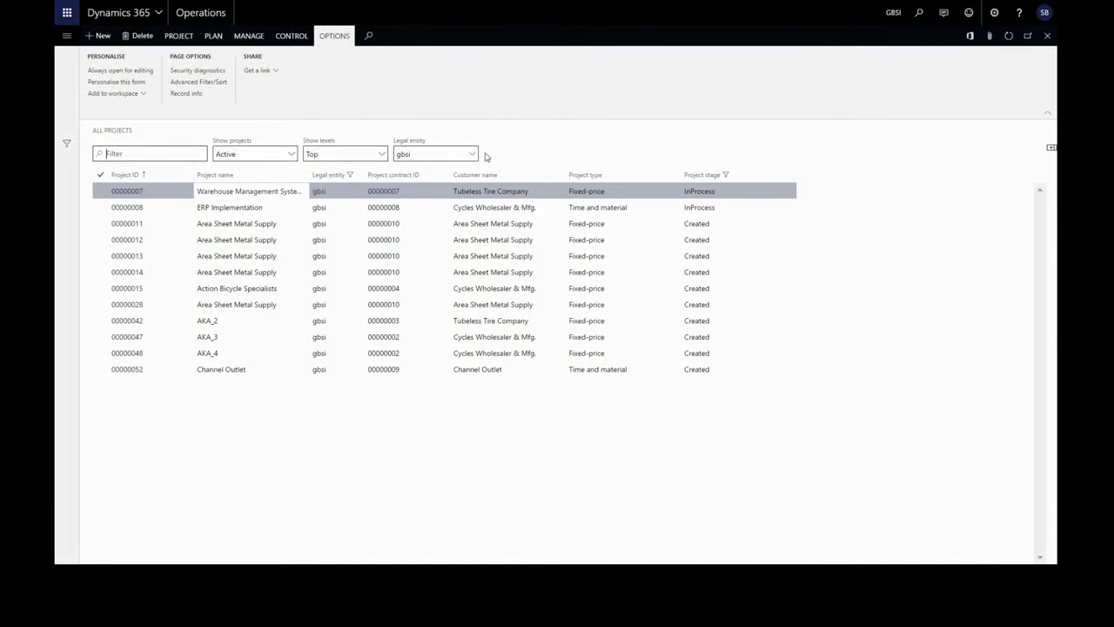
click(472, 154)
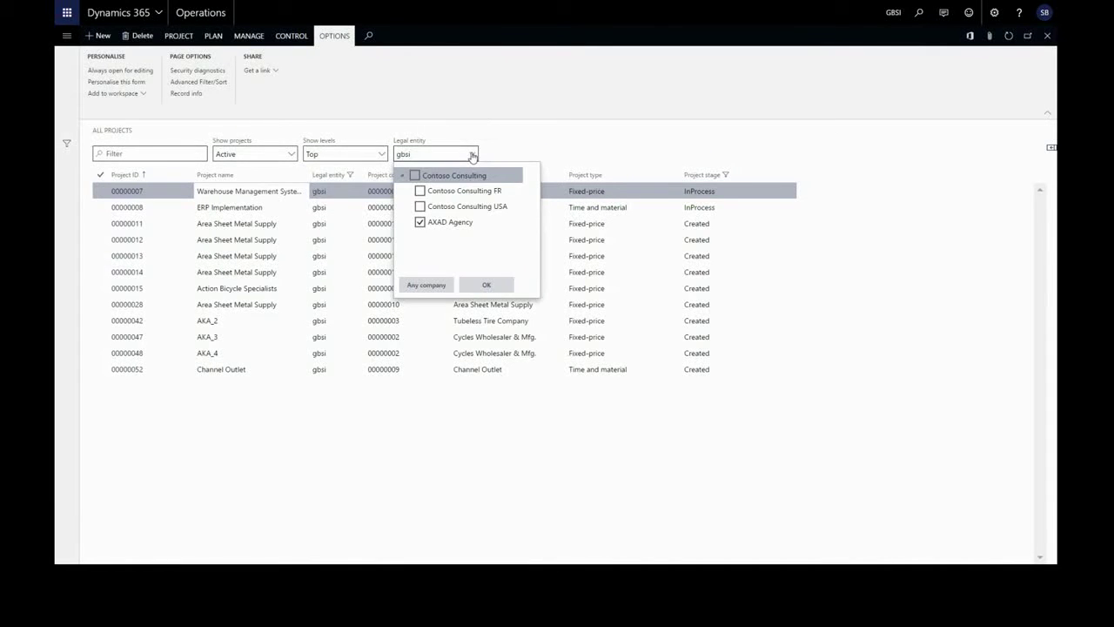
click(420, 207)
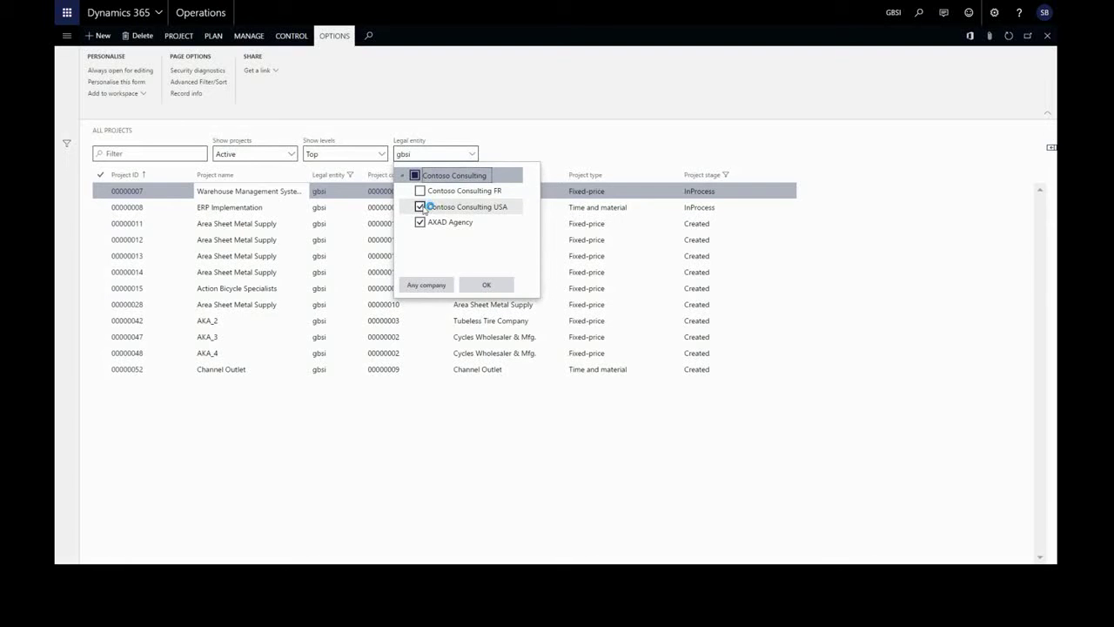
click(491, 291)
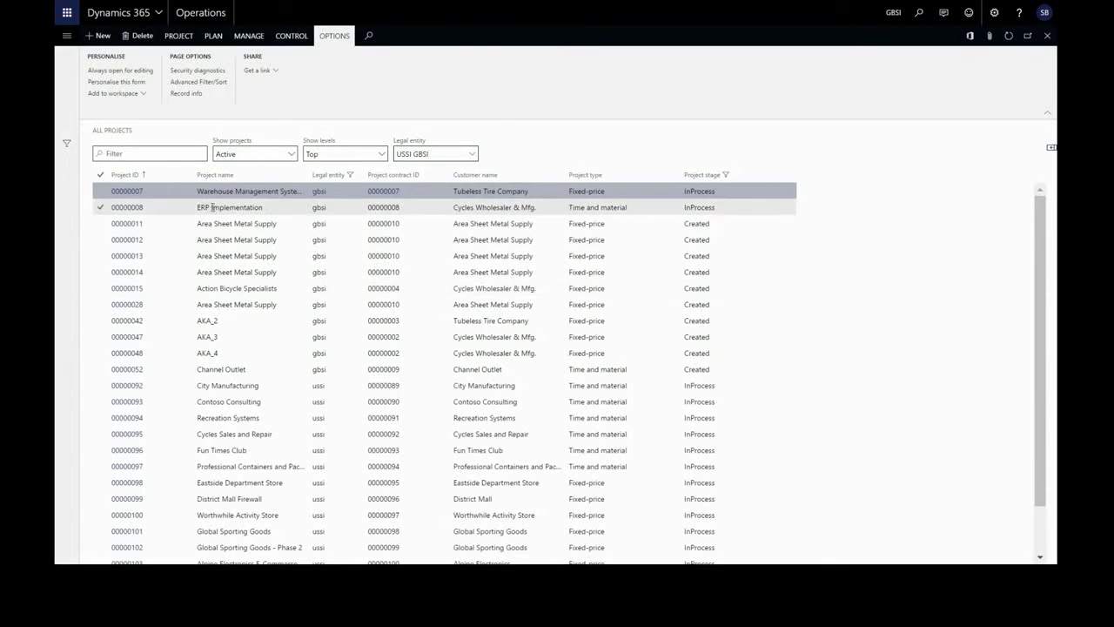
Step: Filter the project list to customer names matching '*store'
click(175, 152)
text(*store)
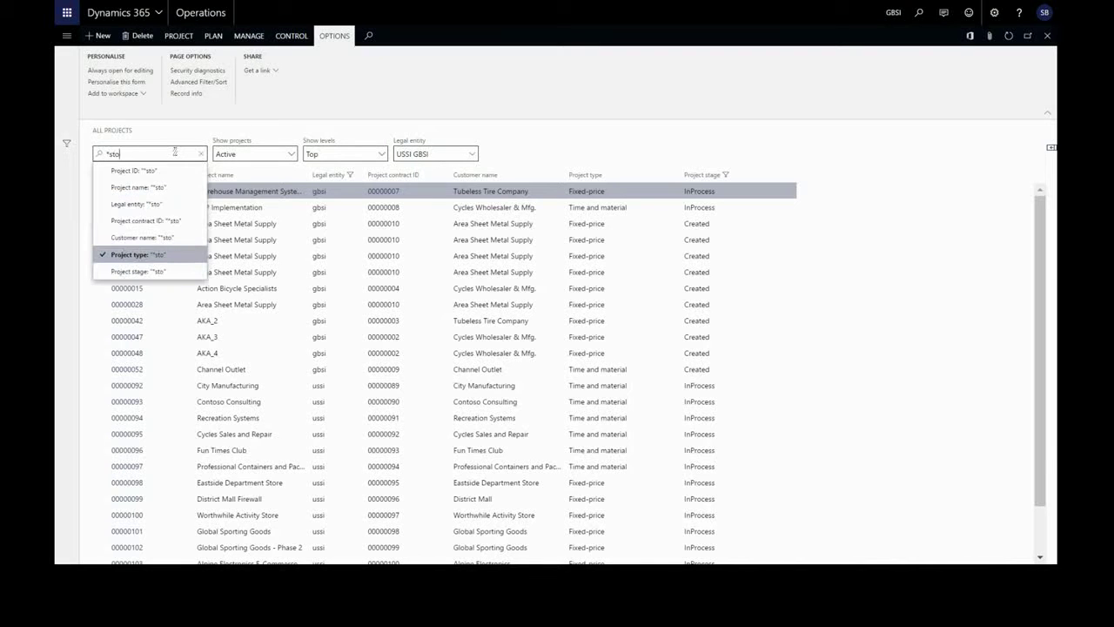
click(130, 237)
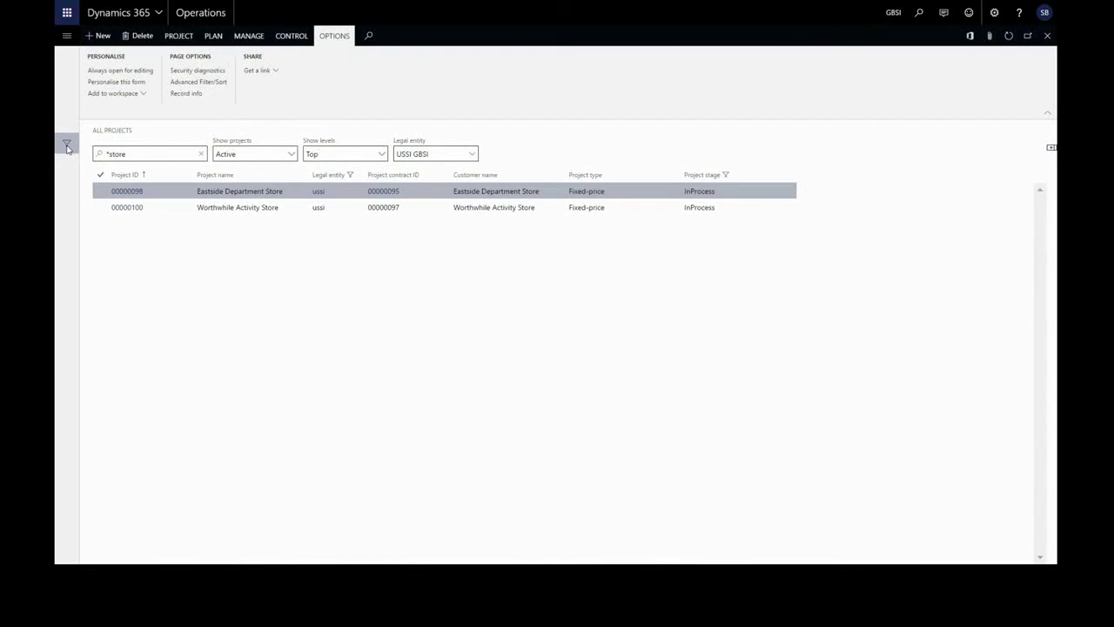
Step: Show the Filters pane and replace the store search with 'fixed' matched on Project type
click(67, 146)
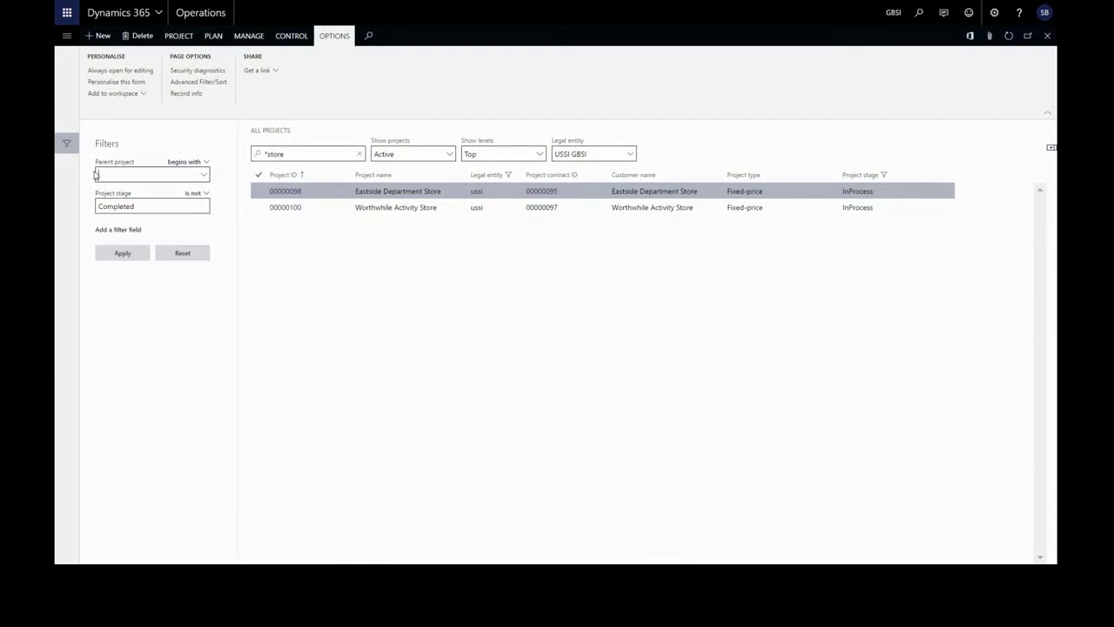
click(125, 231)
scroll(154, 299, down, 10)
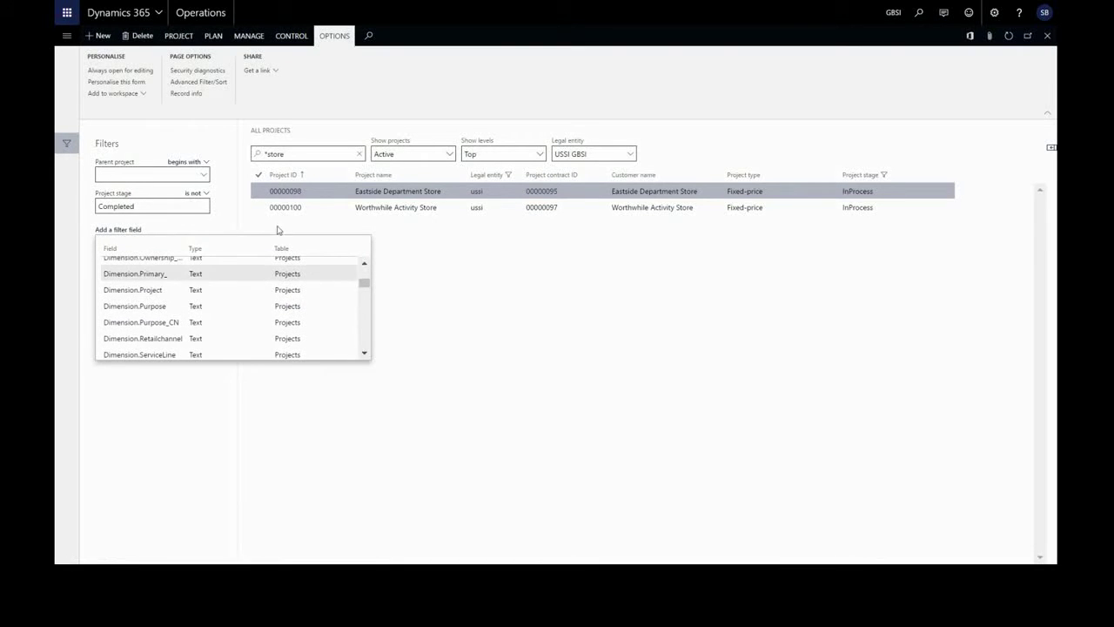
key(Escape)
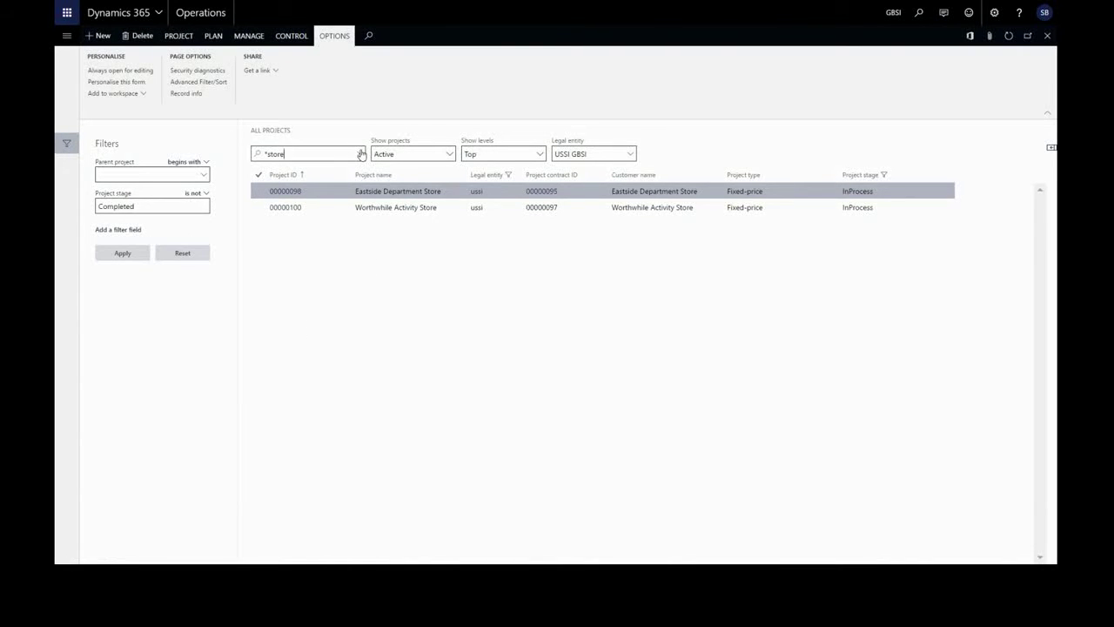
click(361, 154)
text(fixed)
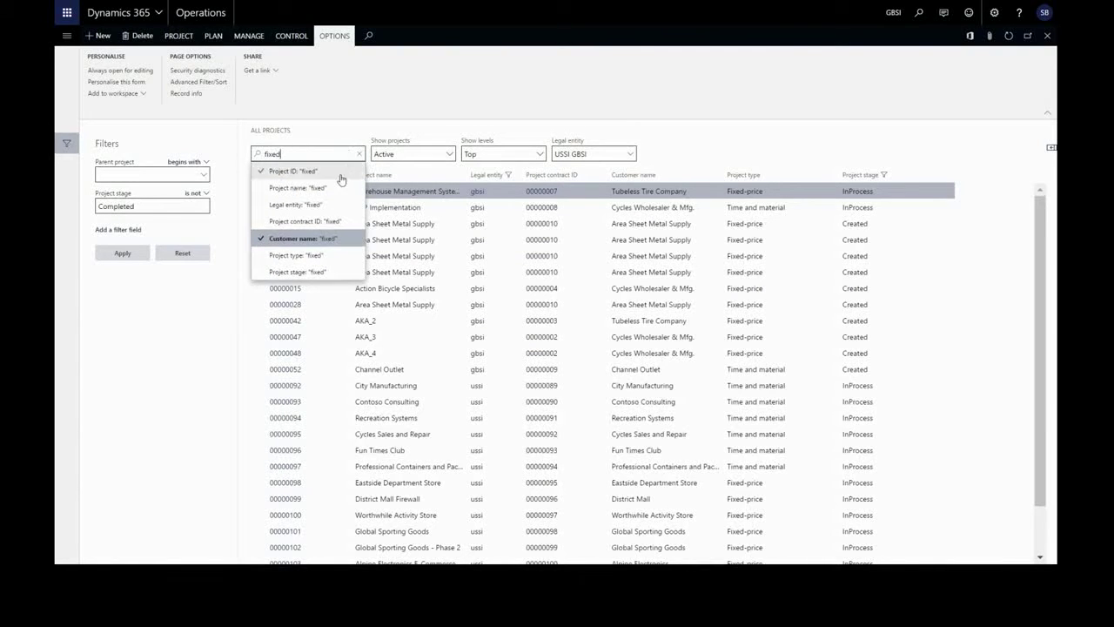
click(309, 253)
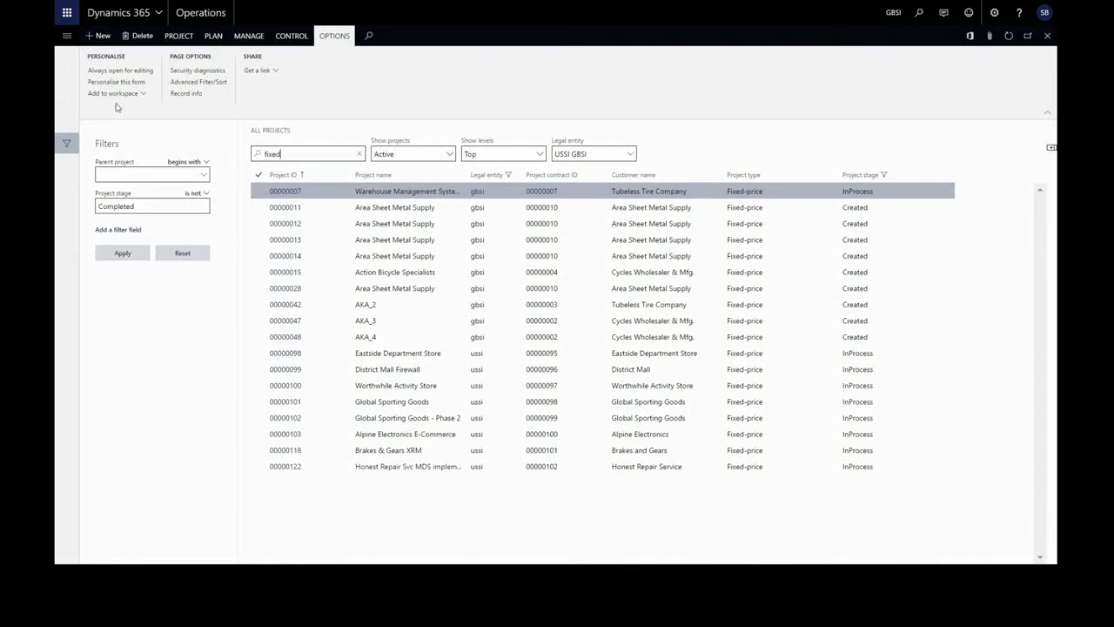
Step: Add the Fixed-price project list to Project management as a 'Projects FP' tile with count
click(142, 96)
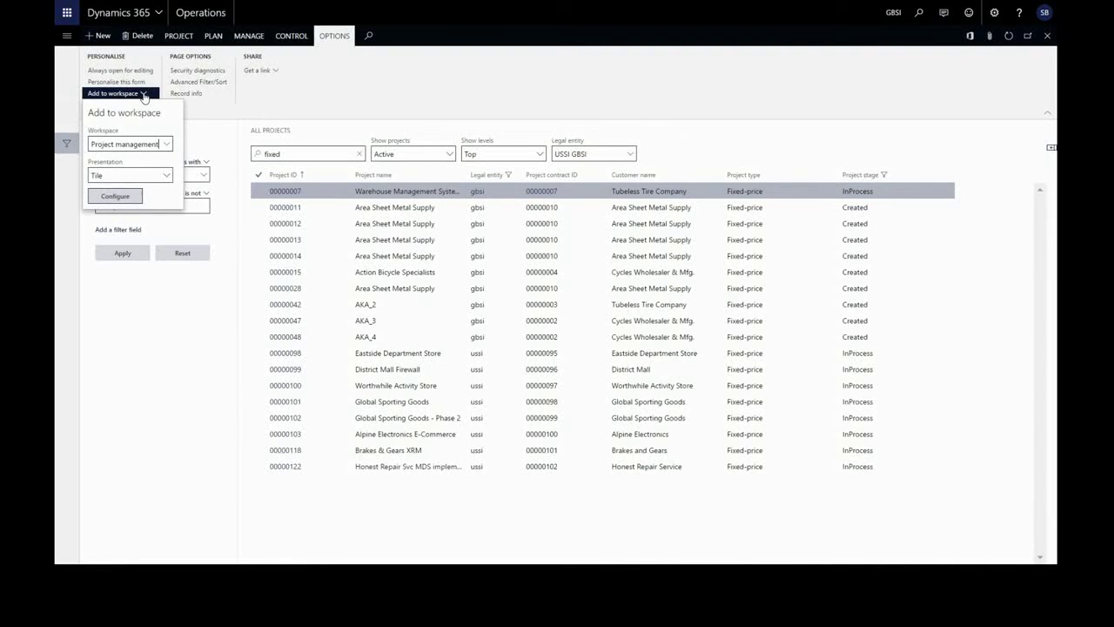
click(167, 177)
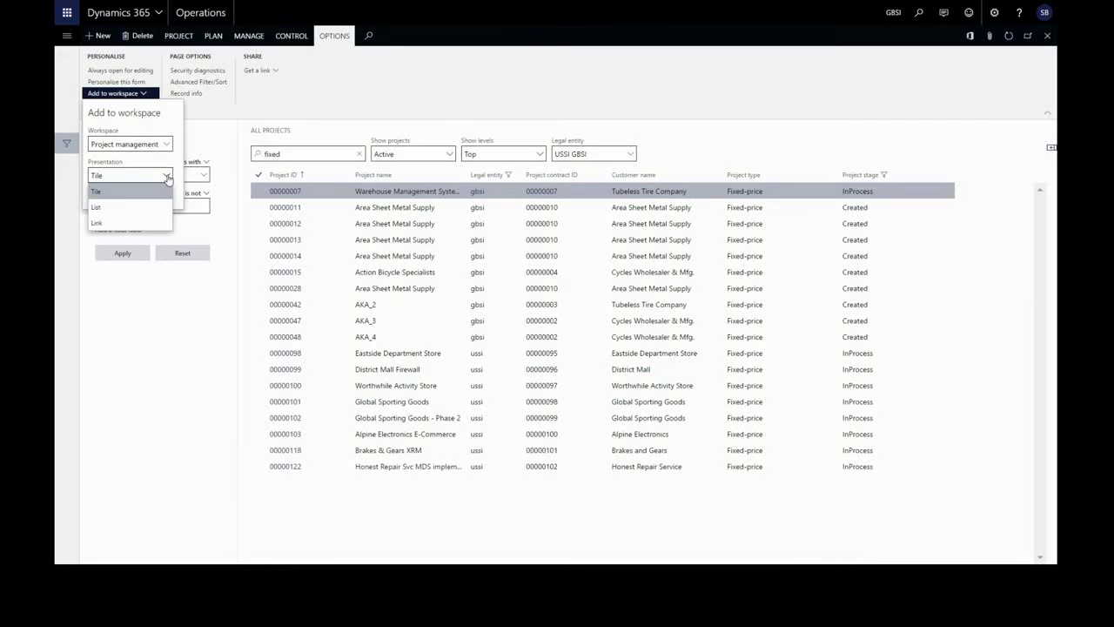
click(163, 191)
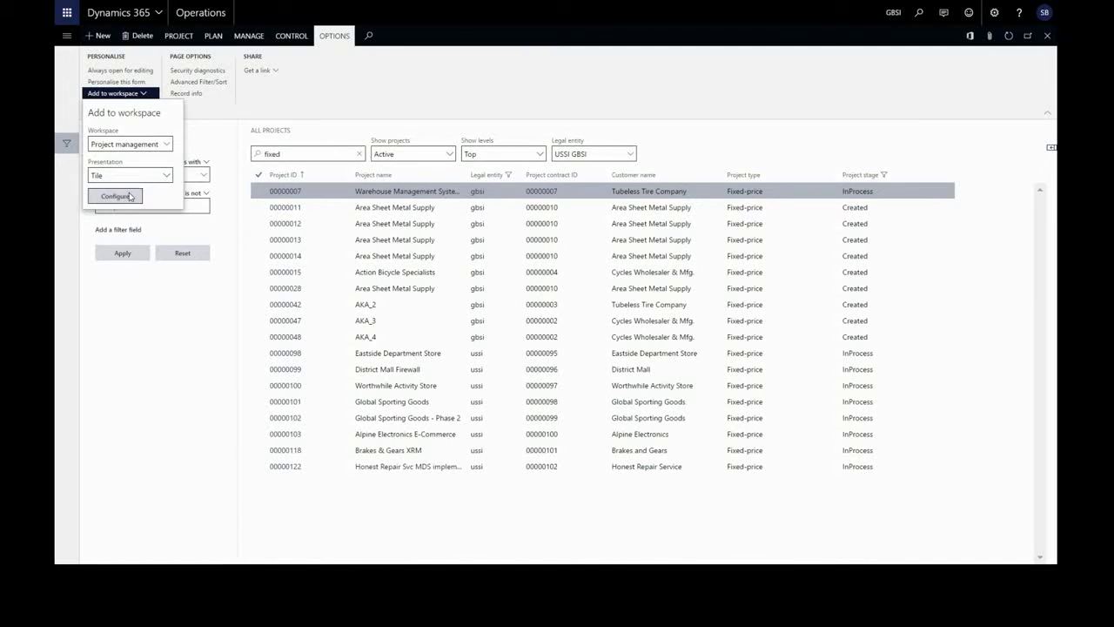
click(132, 195)
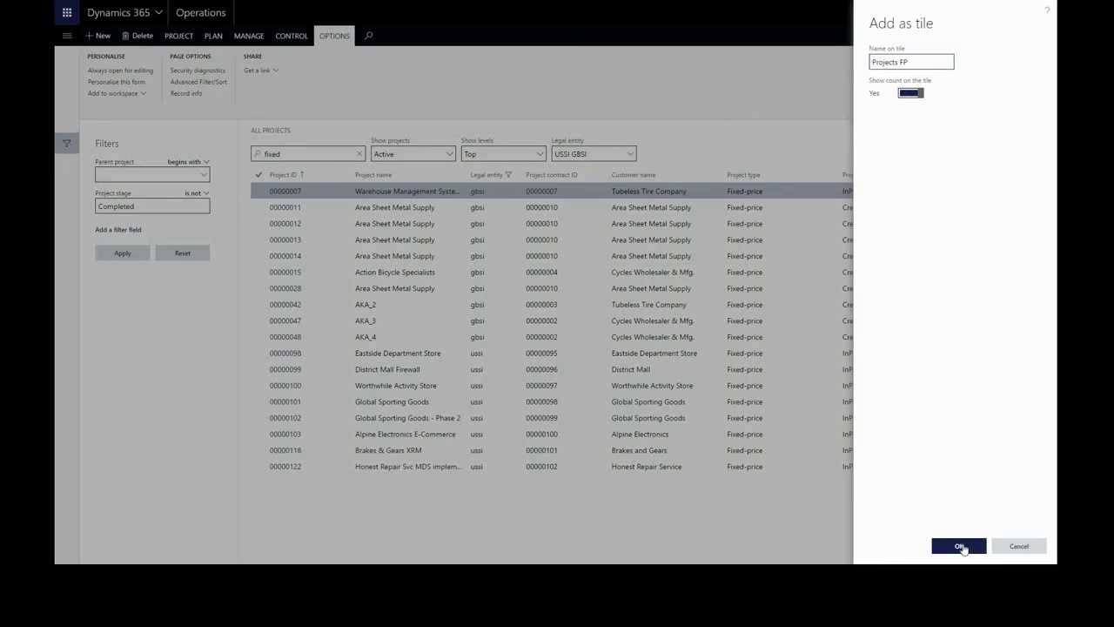
click(962, 546)
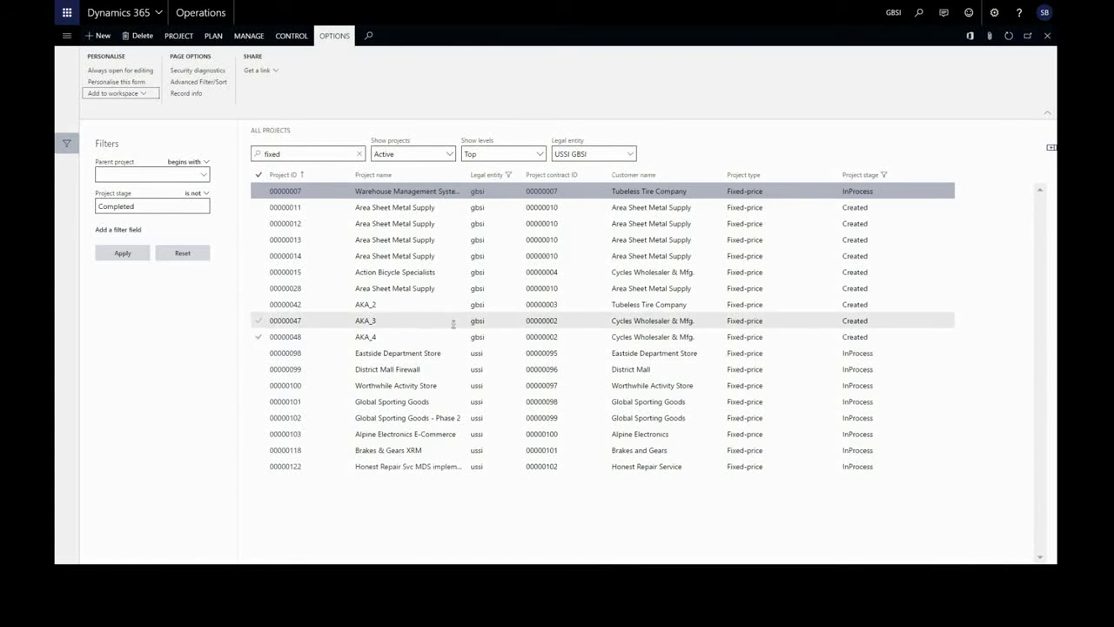
Step: Open project 00000028 and add it to Project management as tile 'P1' with count off
click(289, 292)
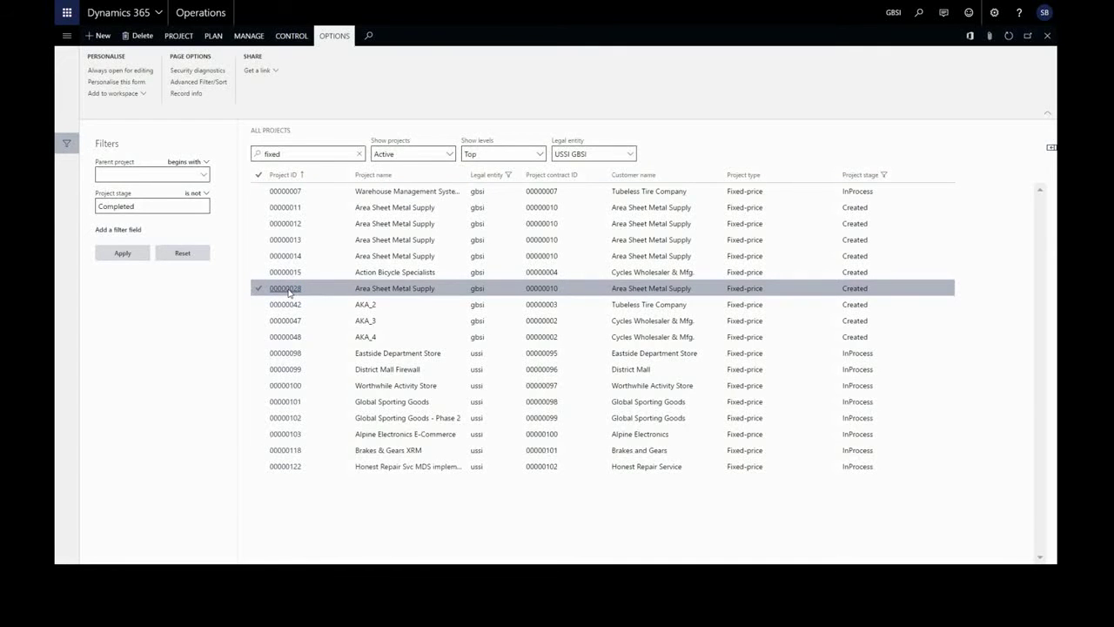
click(288, 291)
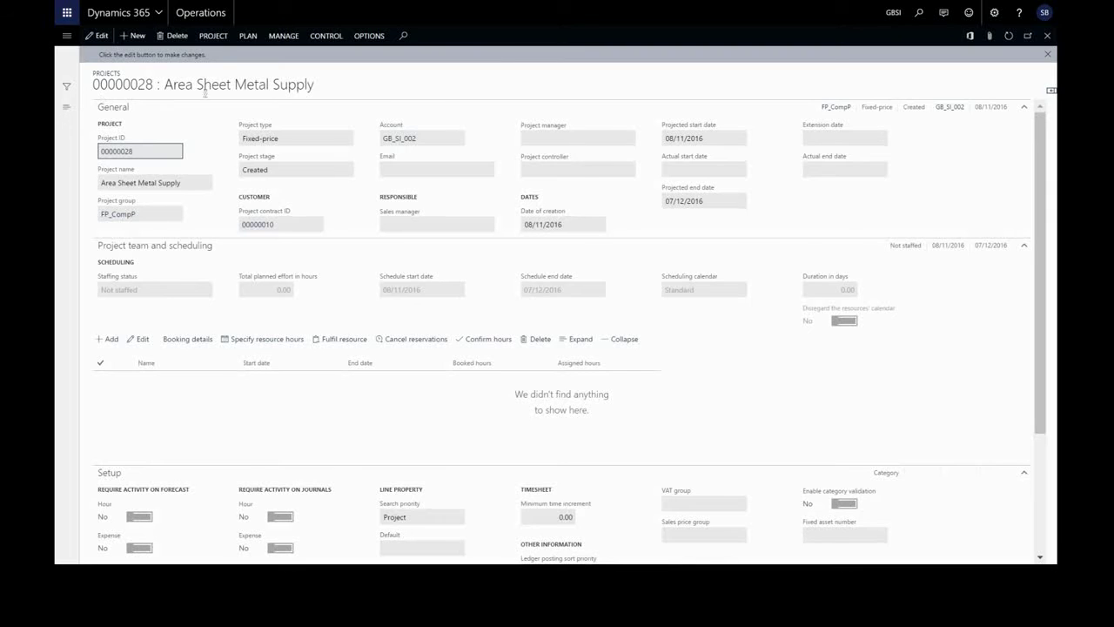
click(369, 36)
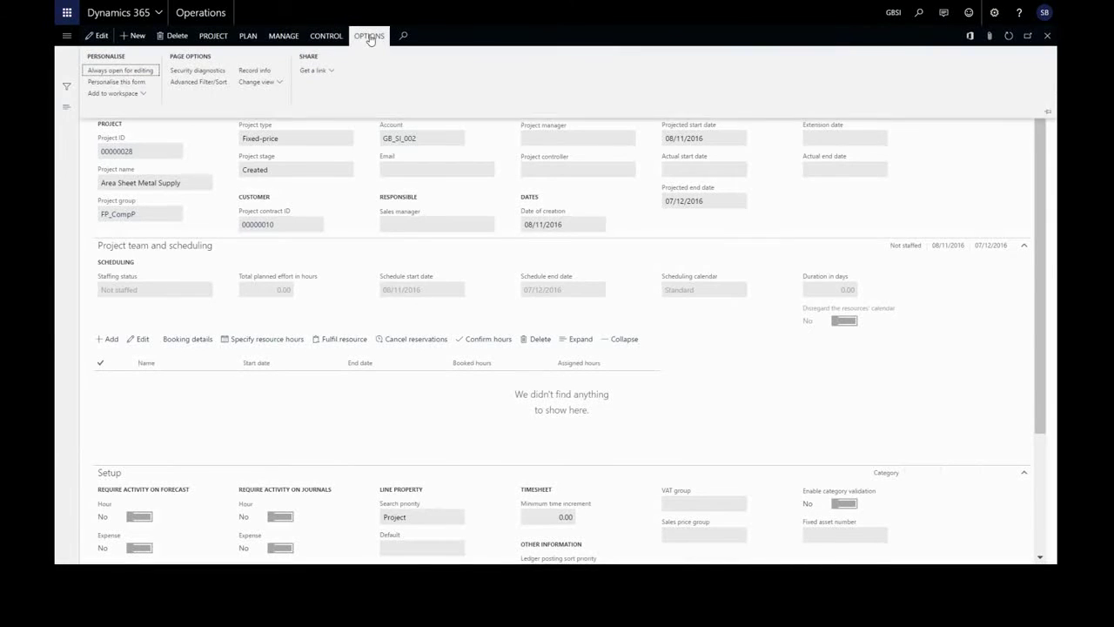
click(135, 94)
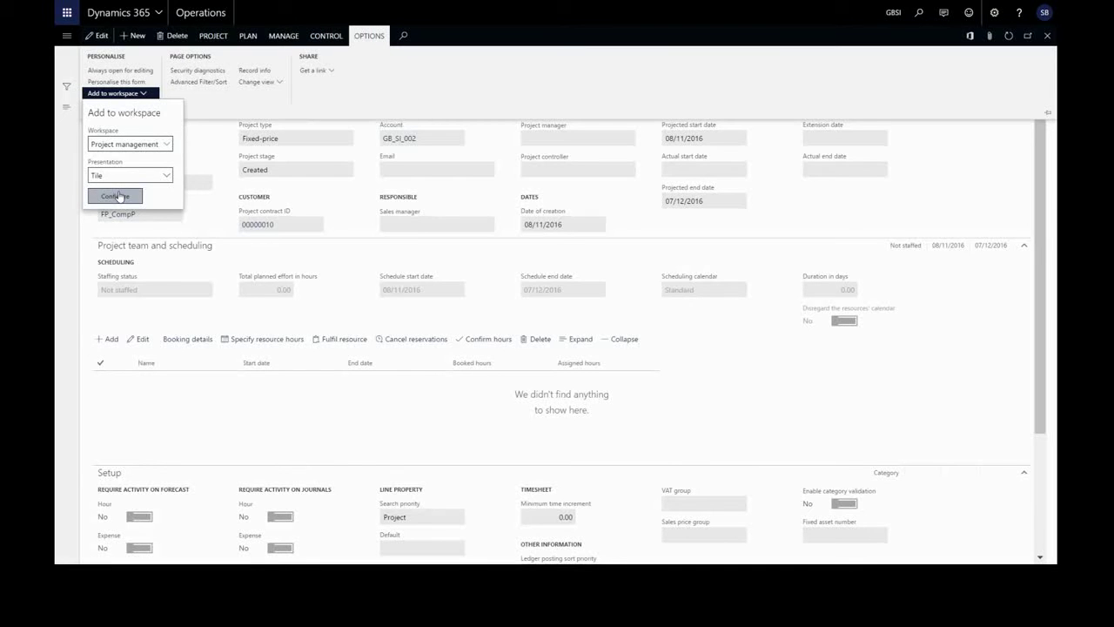
click(116, 196)
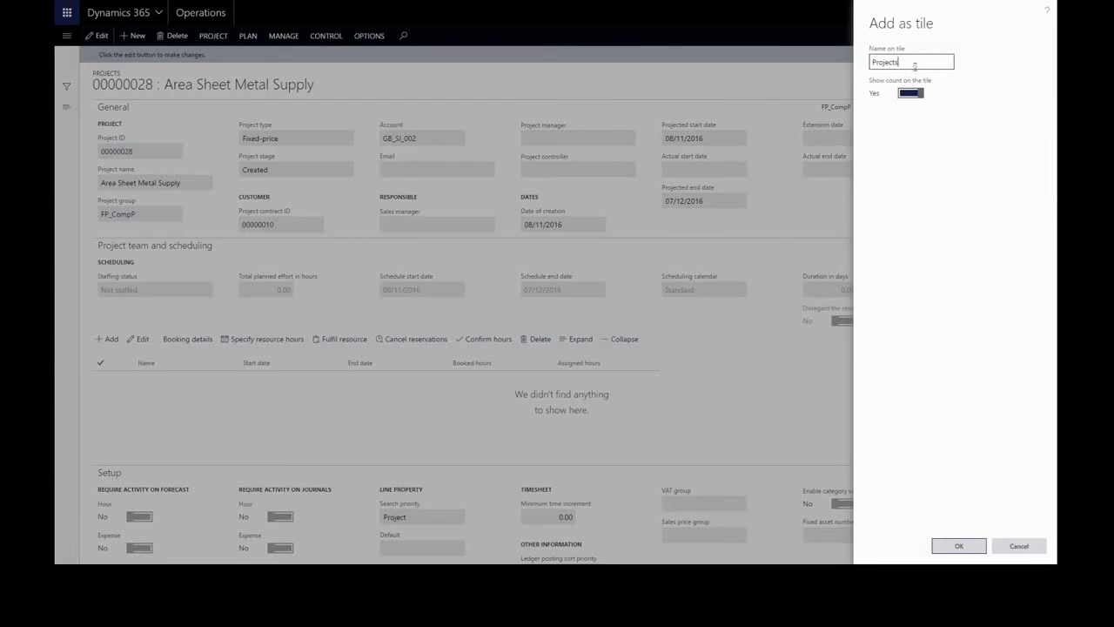
double_click(874, 68)
text(P1)
click(910, 94)
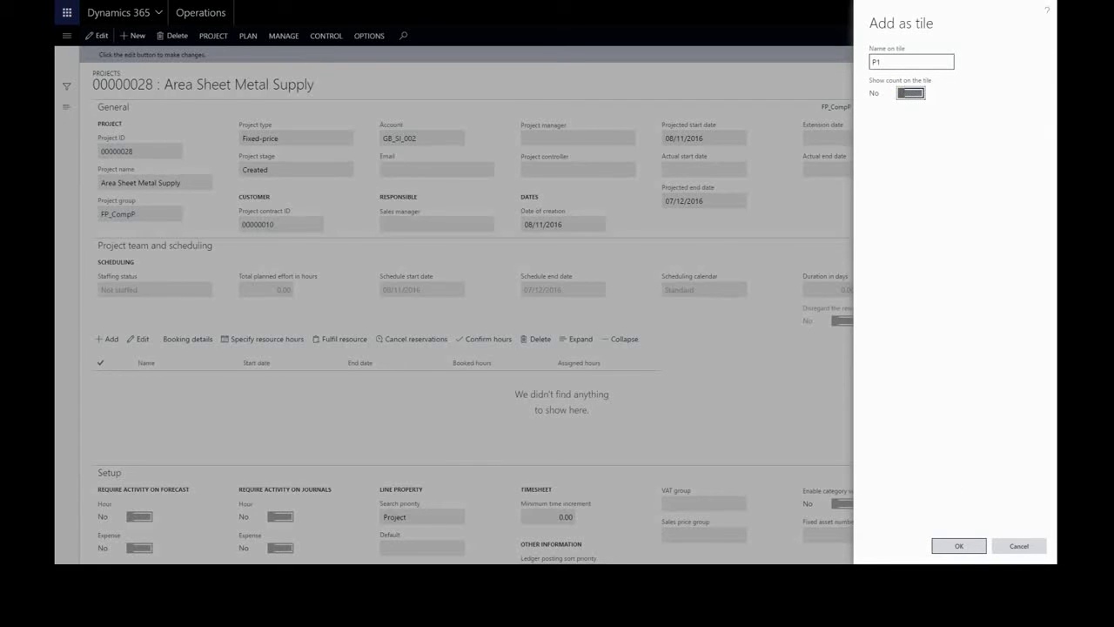
click(958, 546)
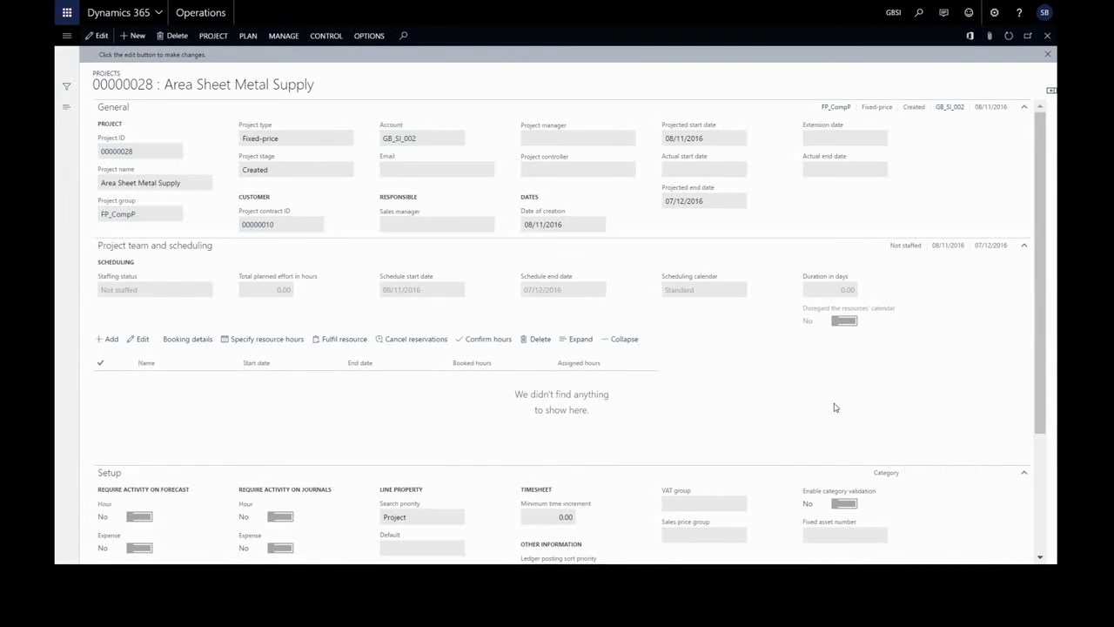
Step: Return to the Project management workspace and refresh it to show the new tiles
key(Escape)
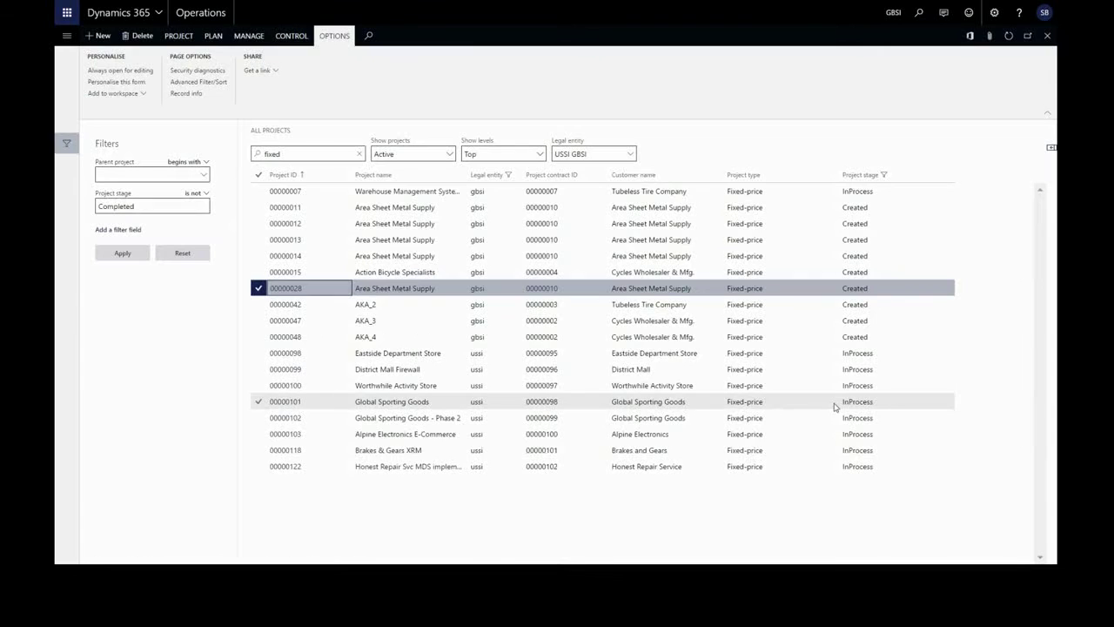
key(Escape)
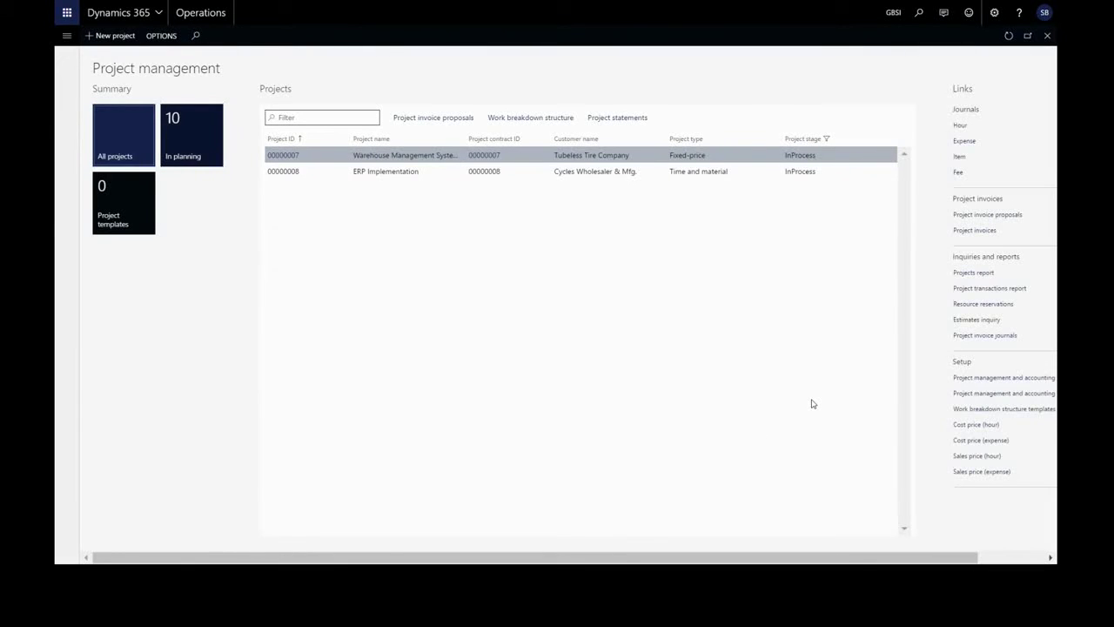
key(F5)
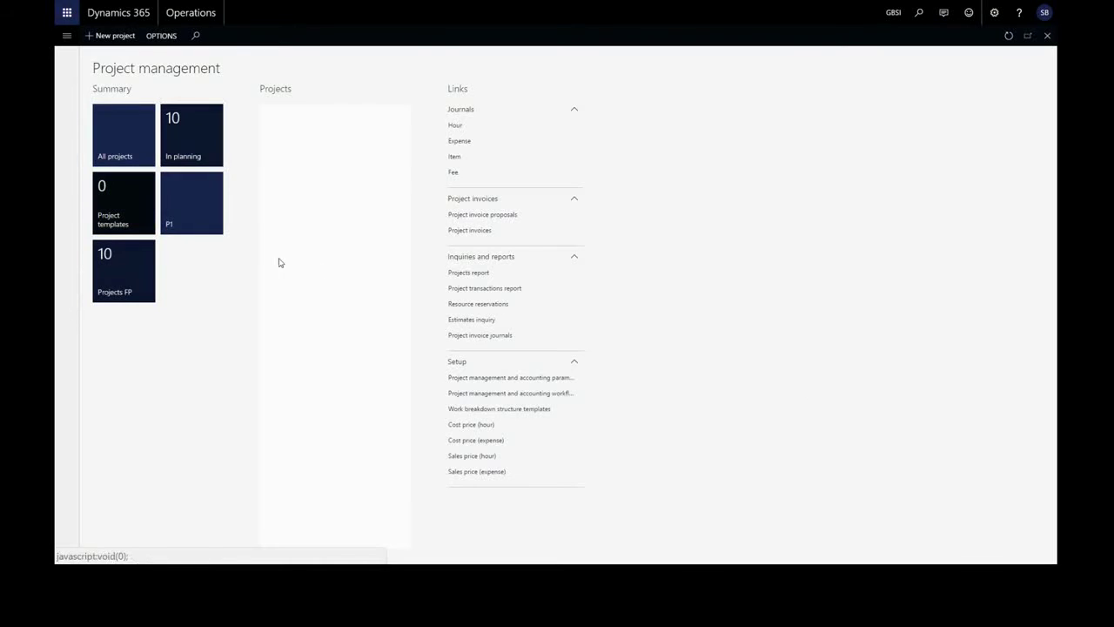
Step: Open and close the personalisation settings for the P1 and Projects FP tiles
right_click(194, 212)
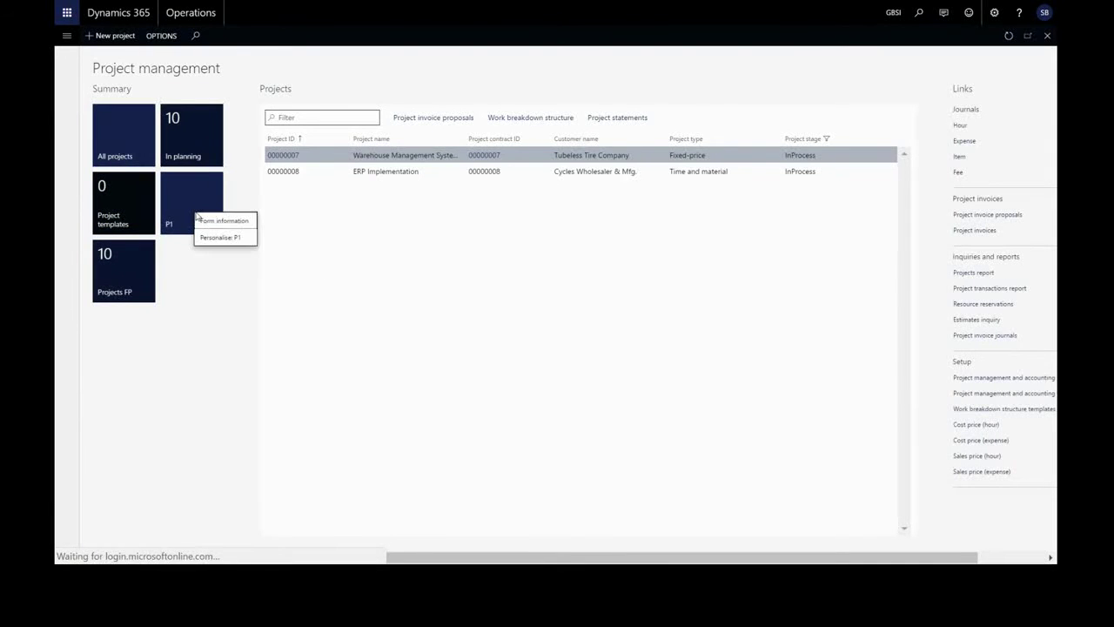
click(210, 239)
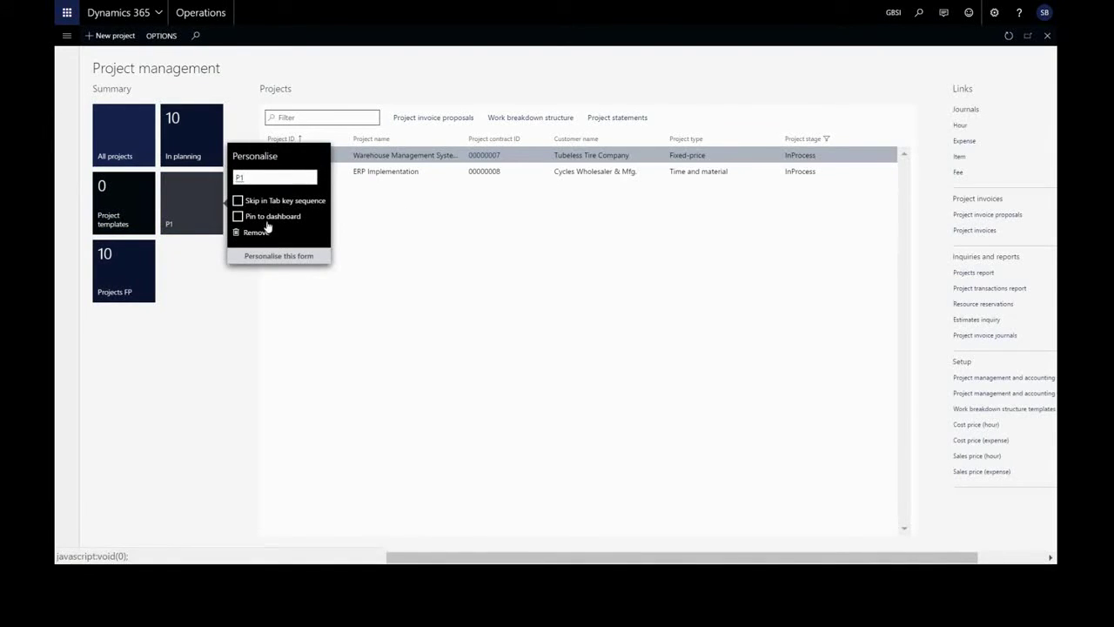
click(231, 283)
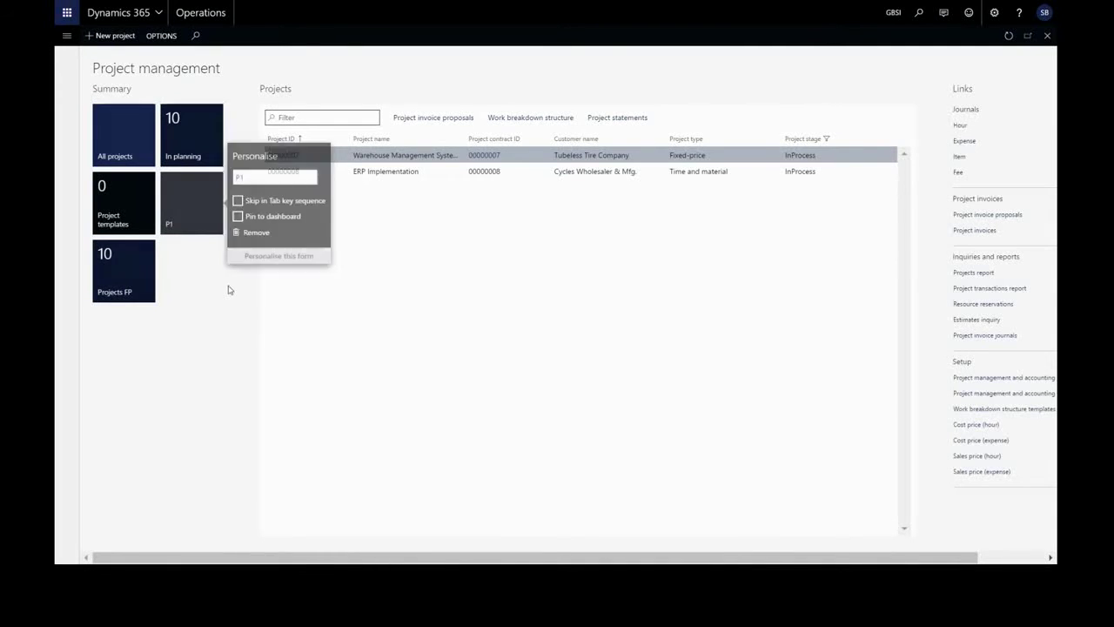
right_click(103, 268)
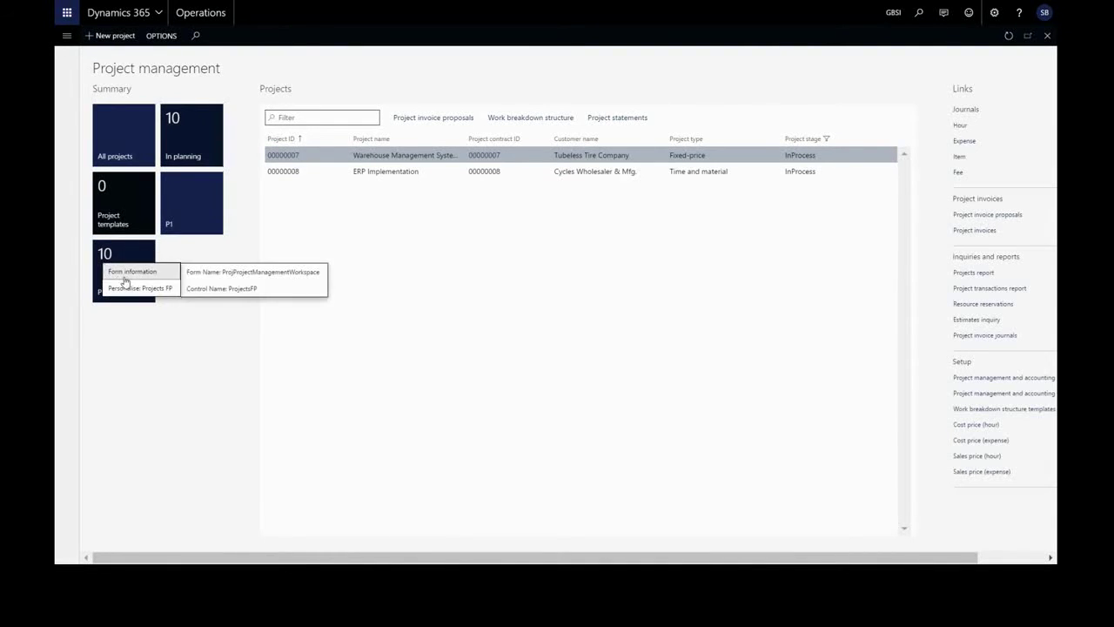
click(130, 289)
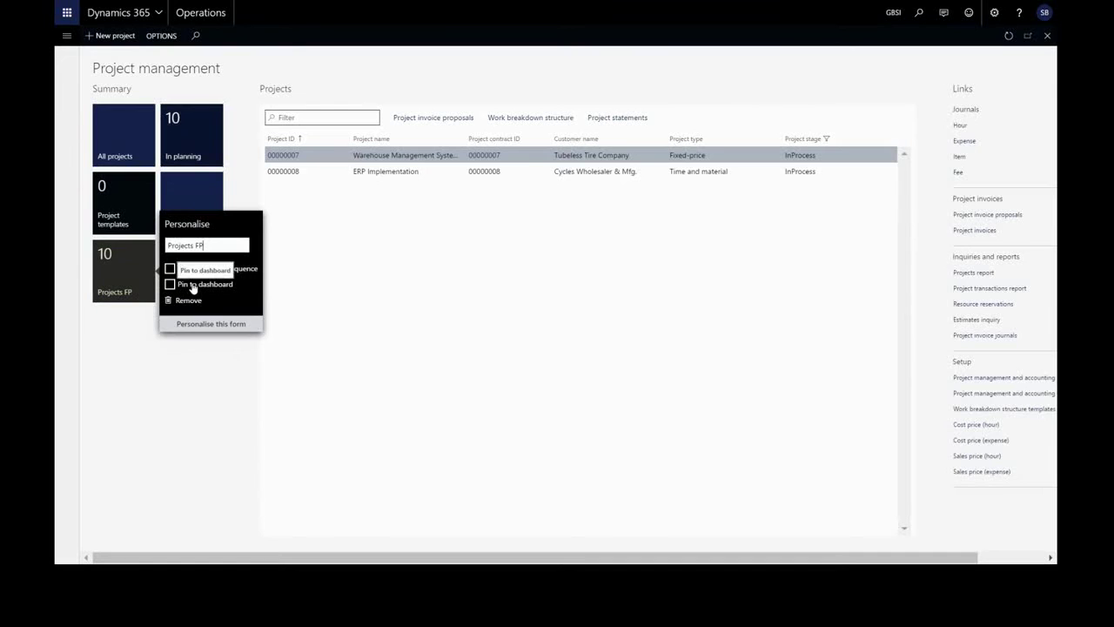
click(199, 363)
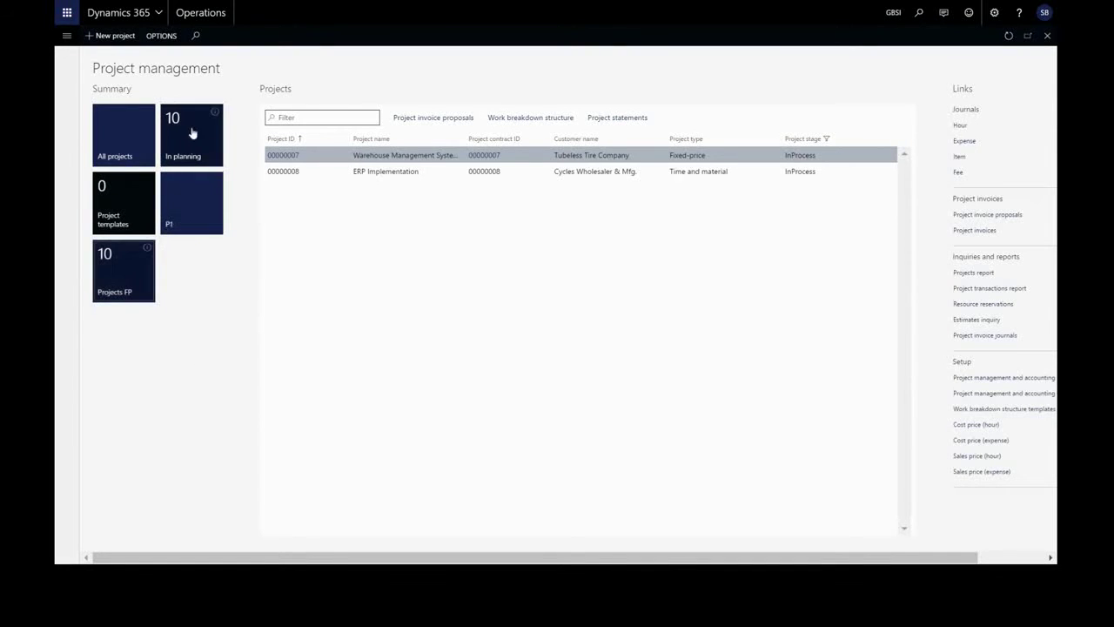
Step: From the Operations dashboard, open the Projects FP count to list All projects filtered to fixed
click(199, 13)
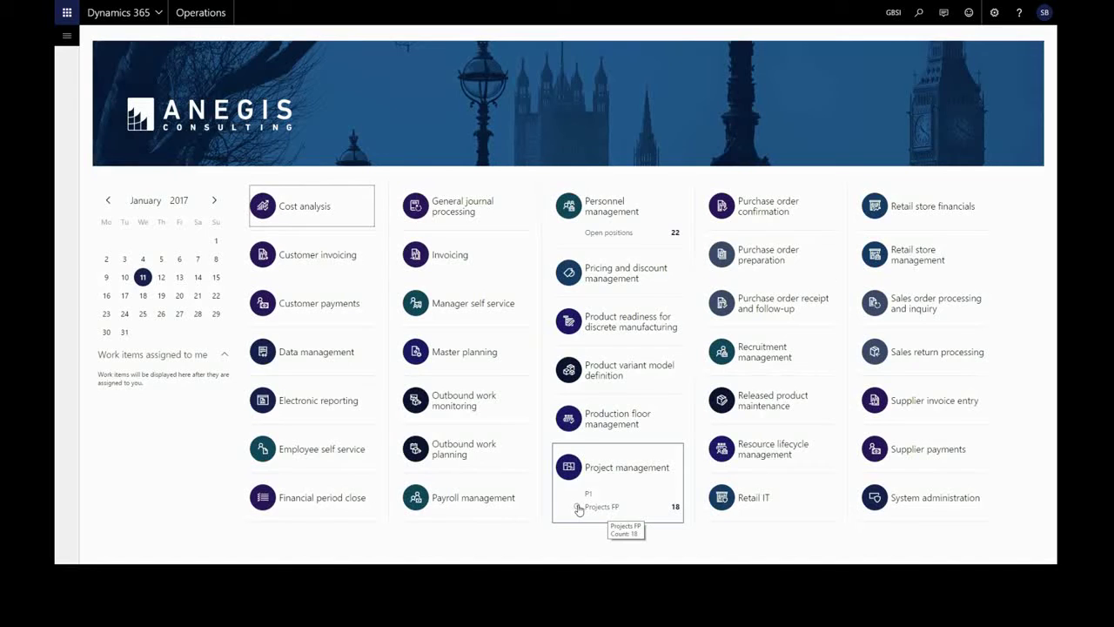
click(578, 509)
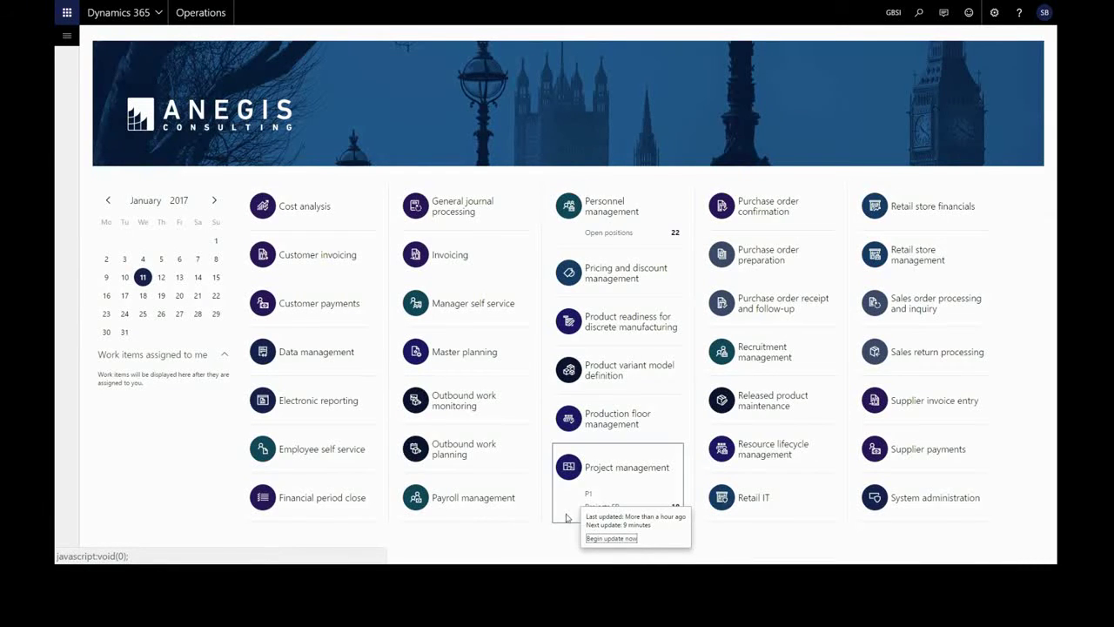
click(563, 518)
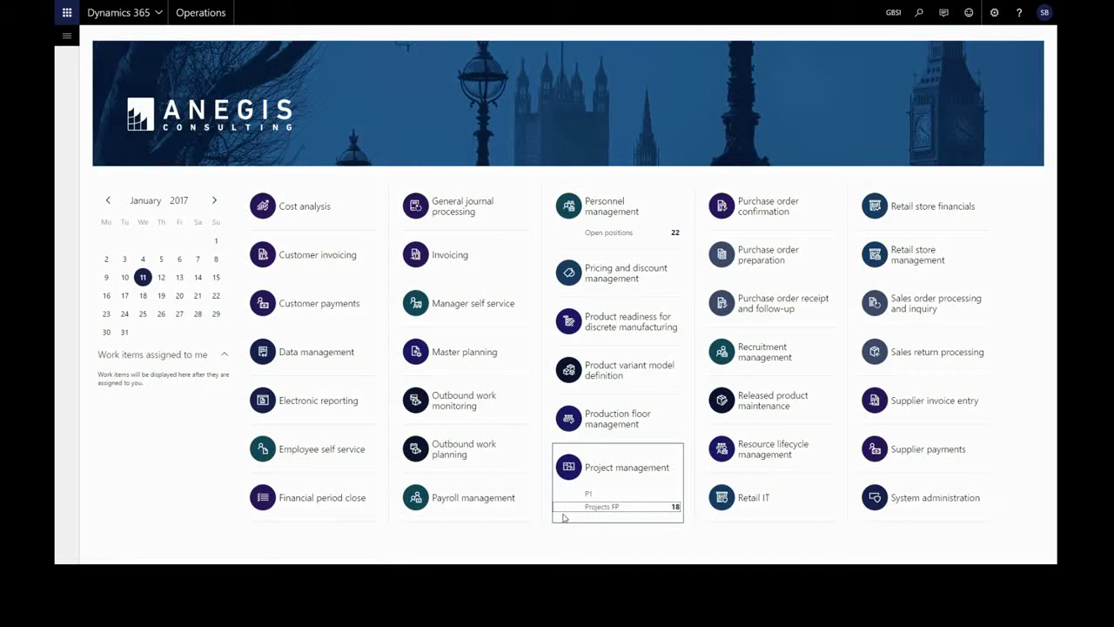
click(607, 508)
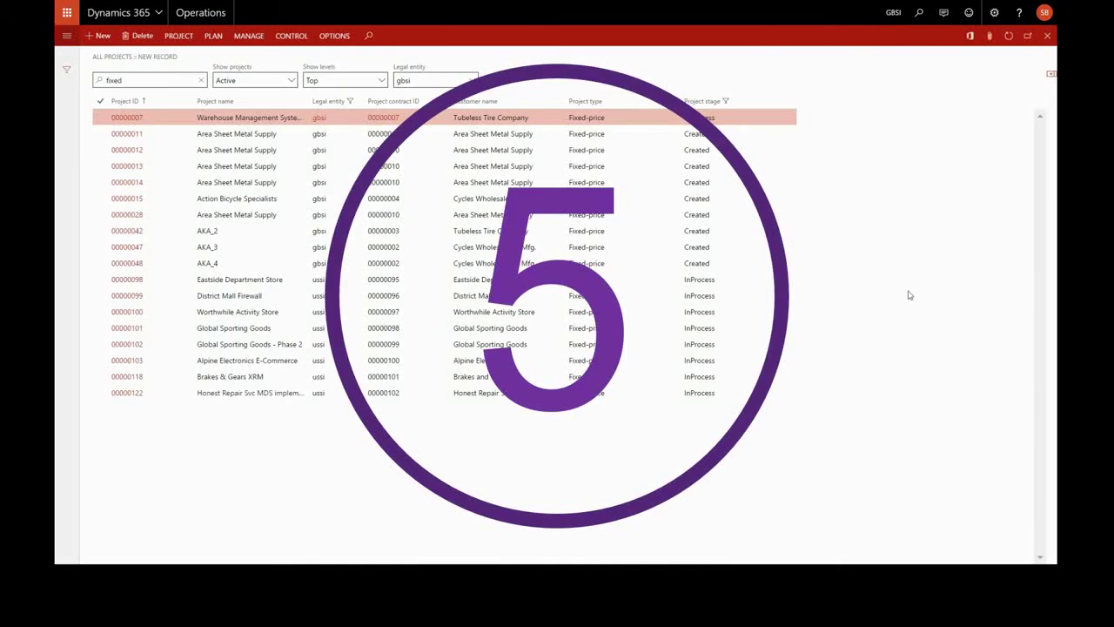
Step: Pin the project action pane and the navigation pane open
click(178, 36)
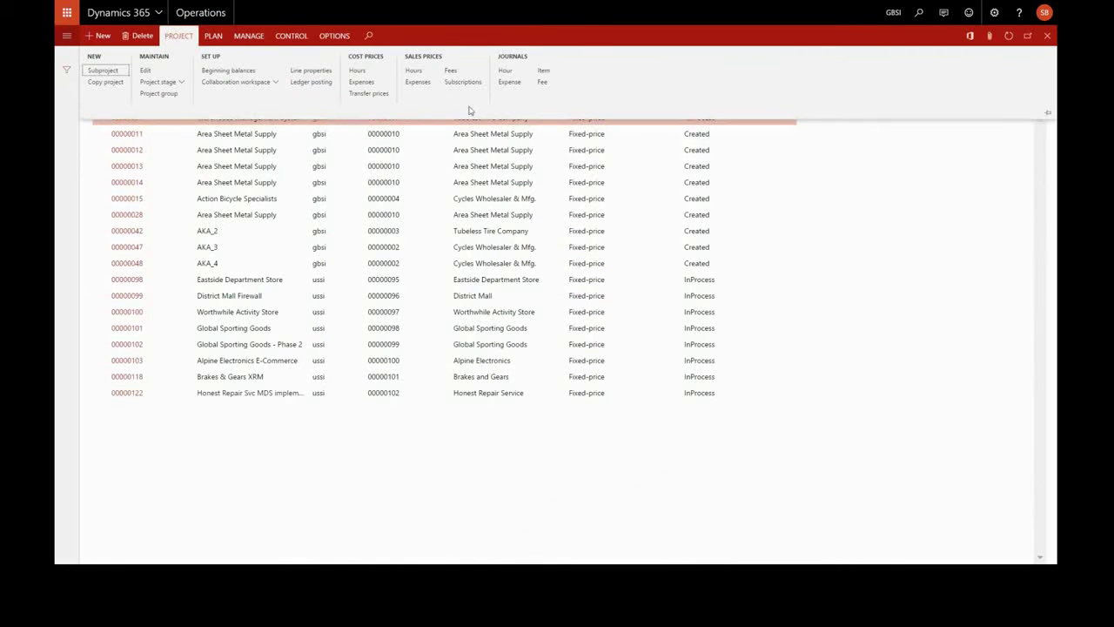
click(1045, 113)
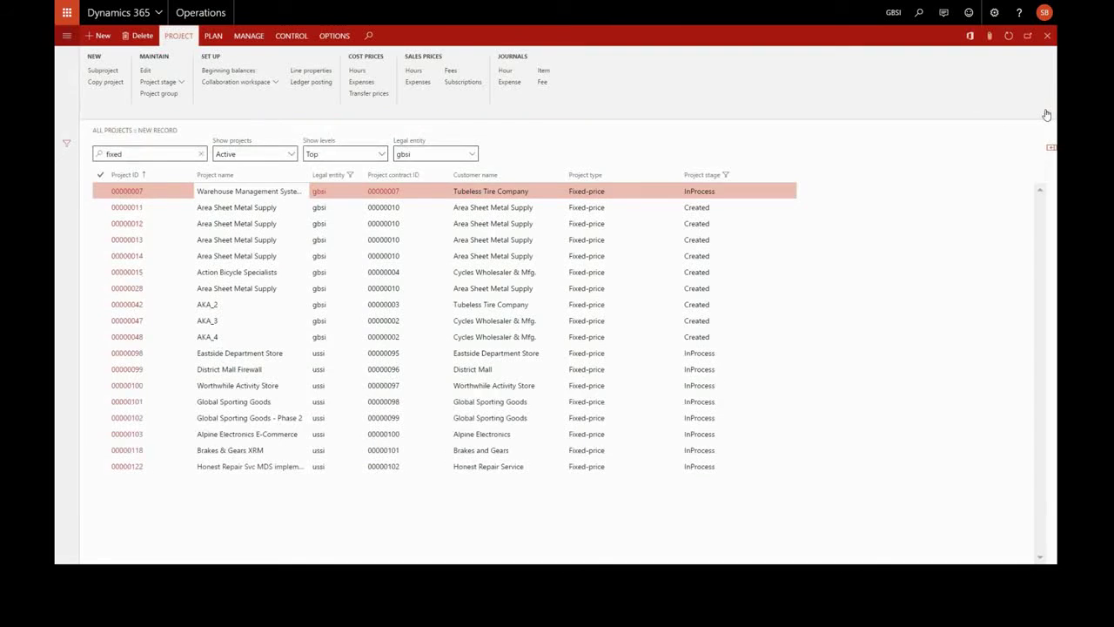
click(67, 36)
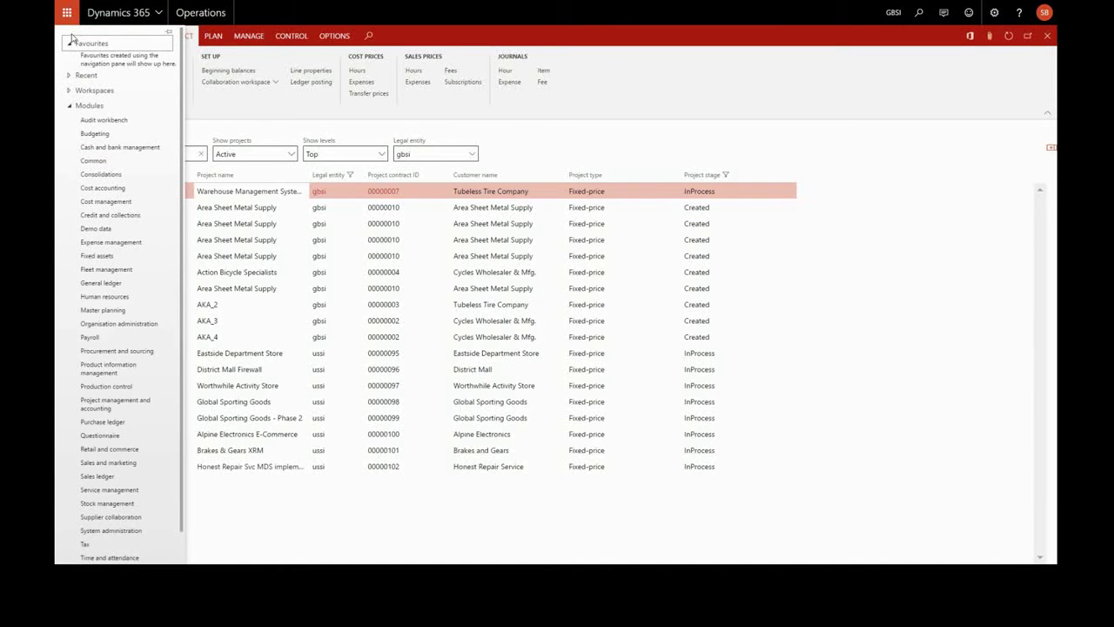
click(171, 33)
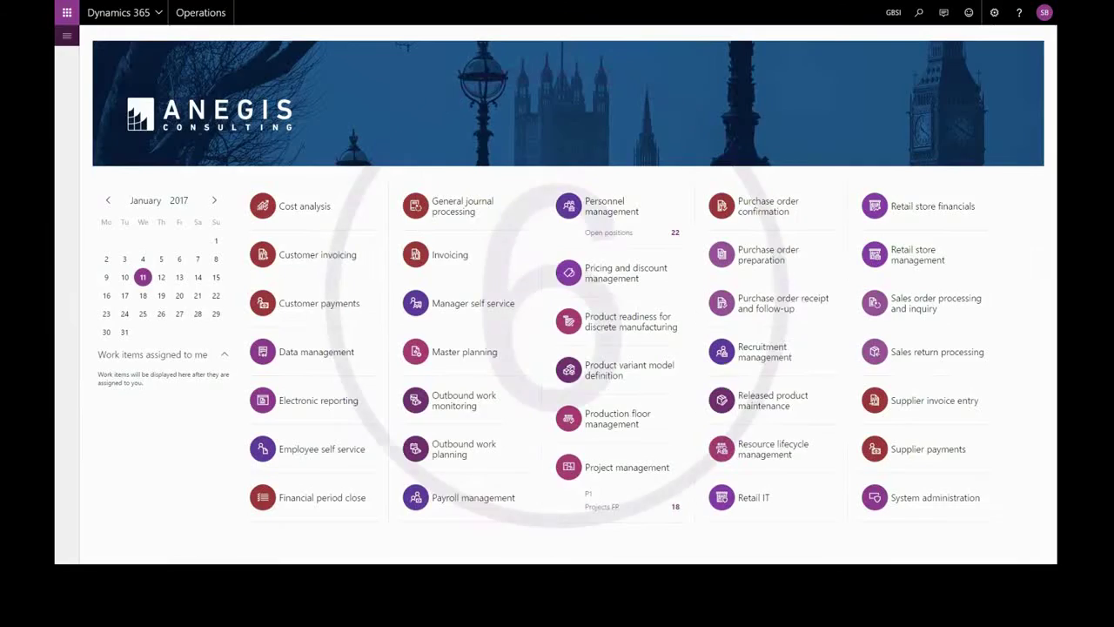
Step: Star All projects and Project quotations under Project management and accounting
click(65, 39)
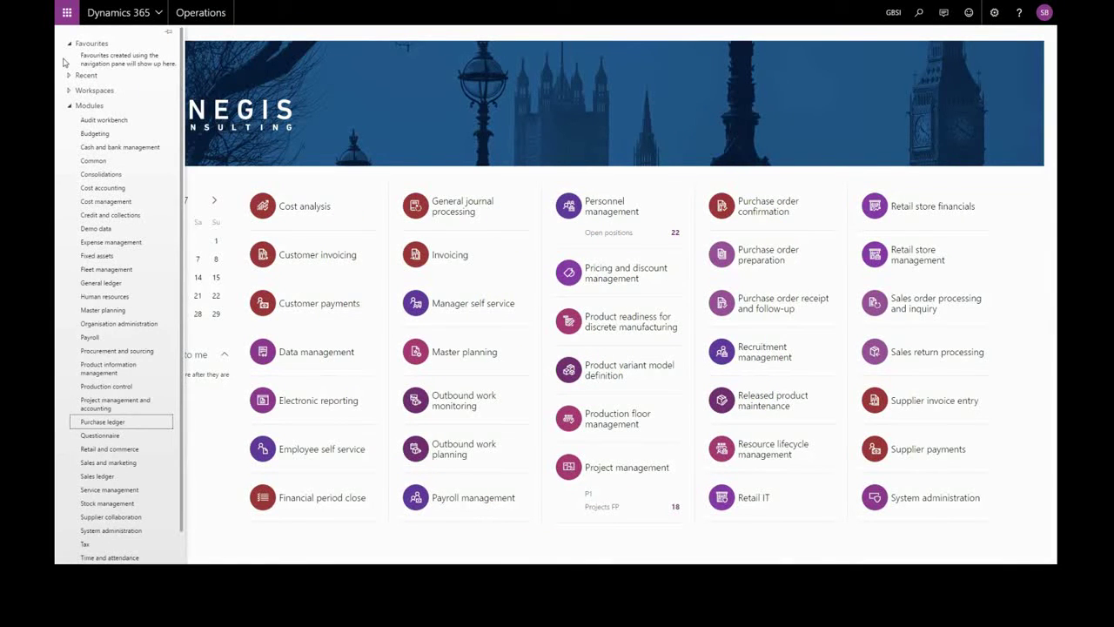
click(122, 409)
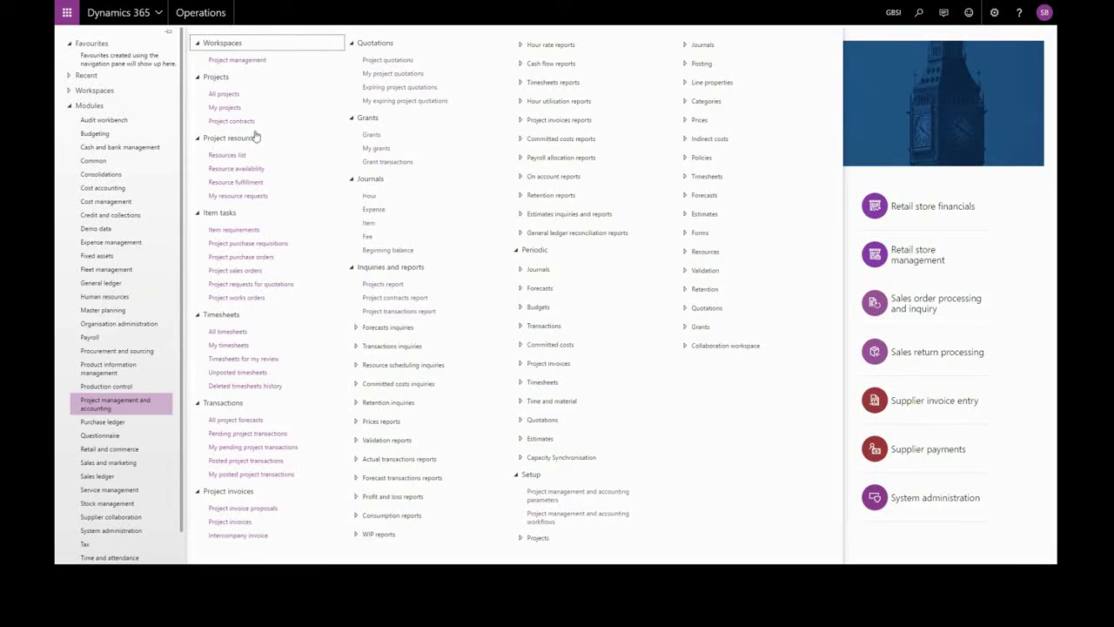
click(326, 94)
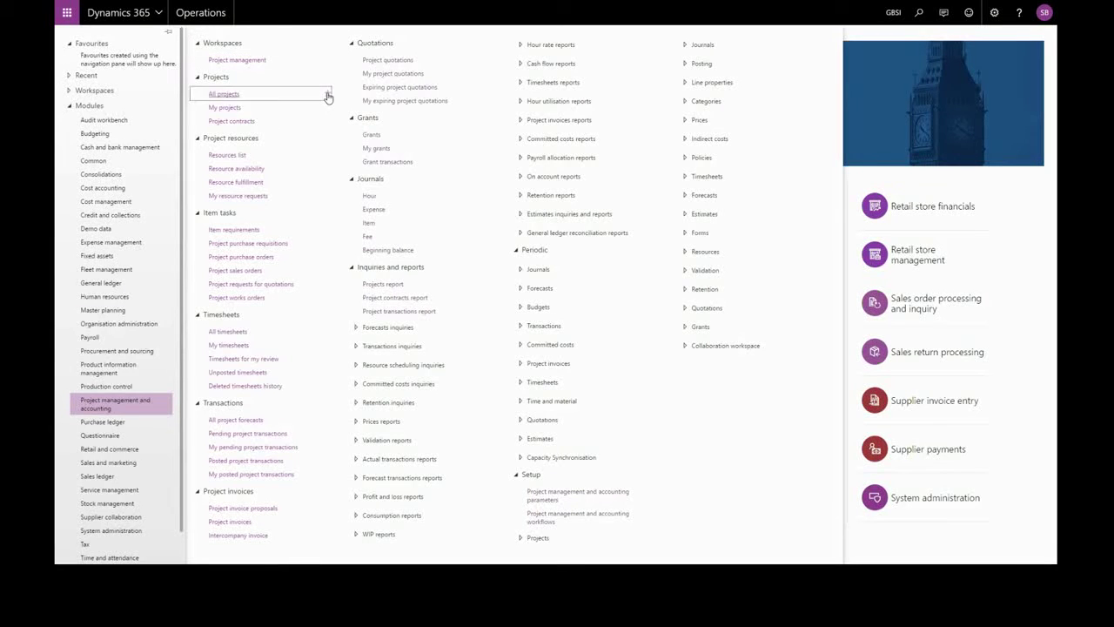
click(483, 61)
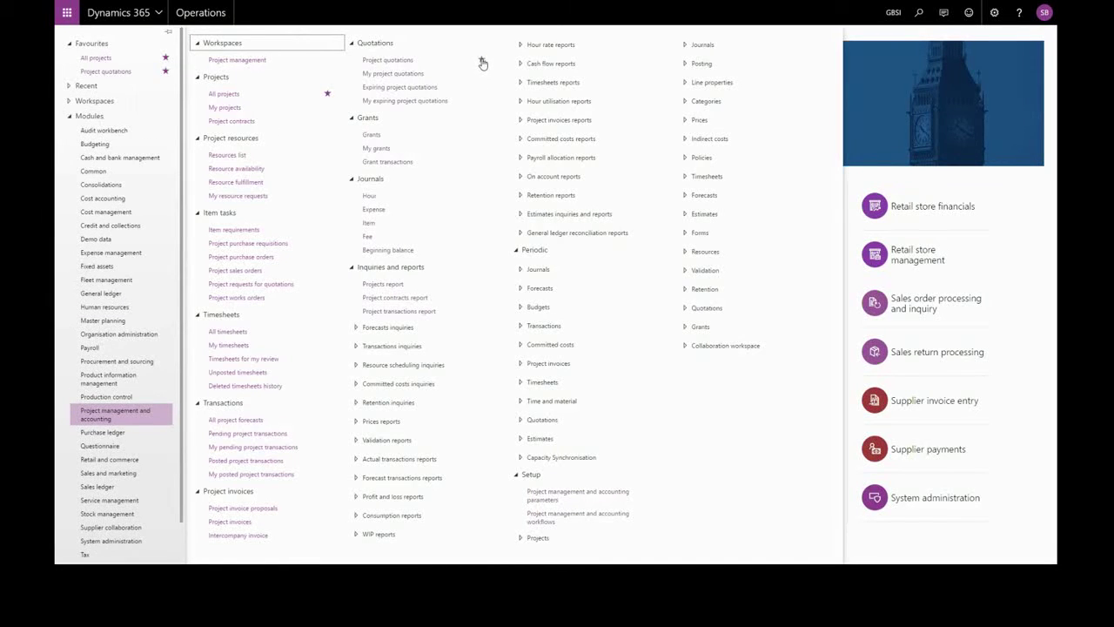
click(155, 415)
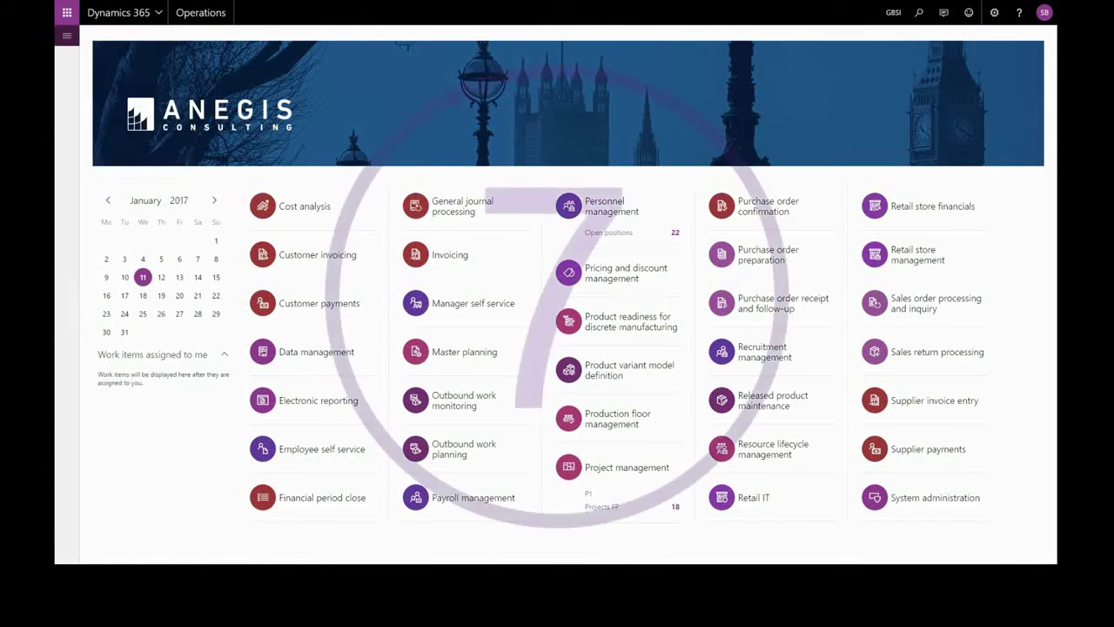
Step: Set the Initial page preference in user options to Essentials dashboard
click(994, 12)
click(998, 33)
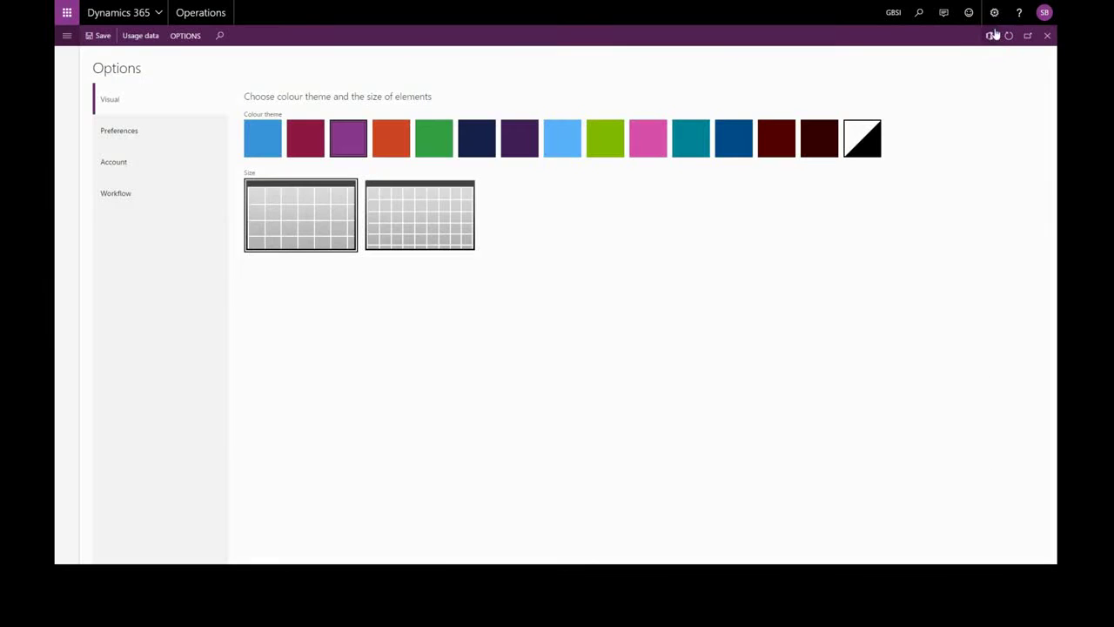
click(139, 133)
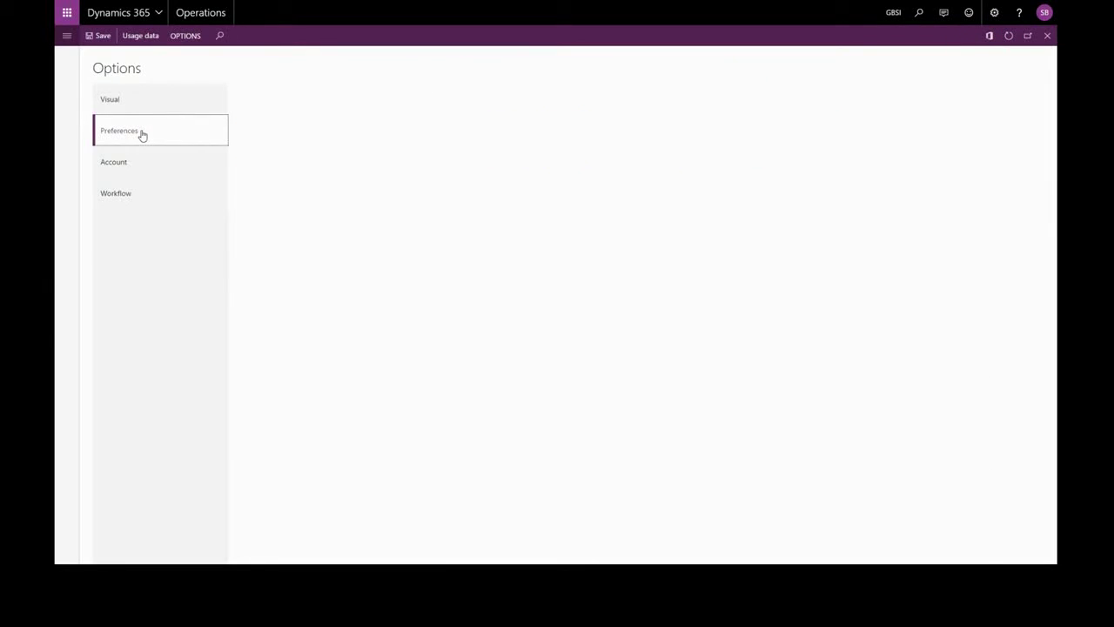
click(444, 148)
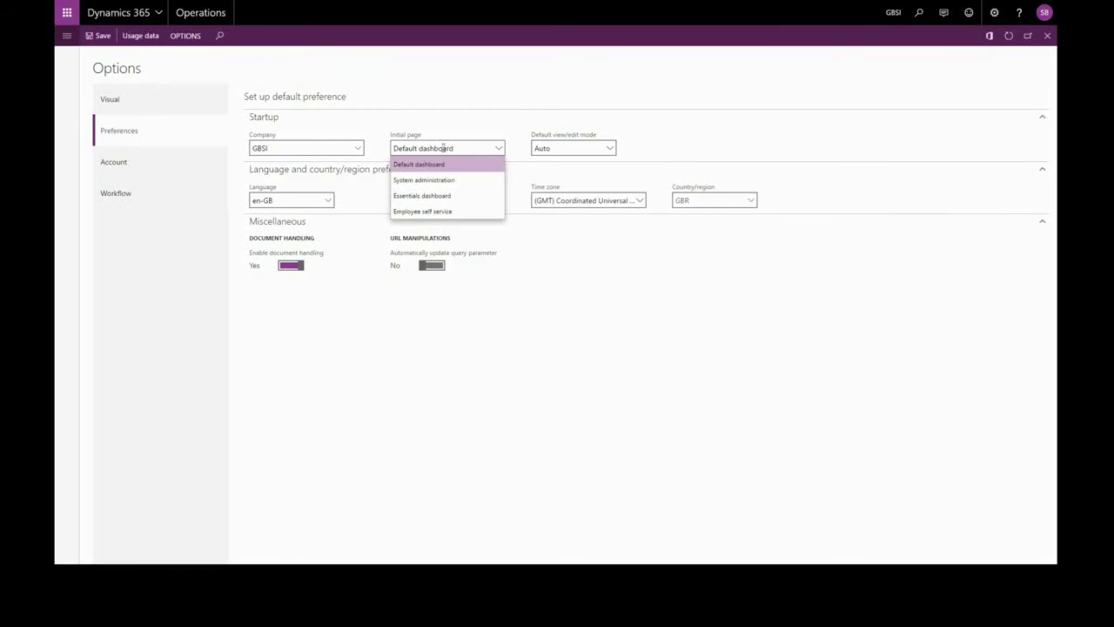
click(423, 197)
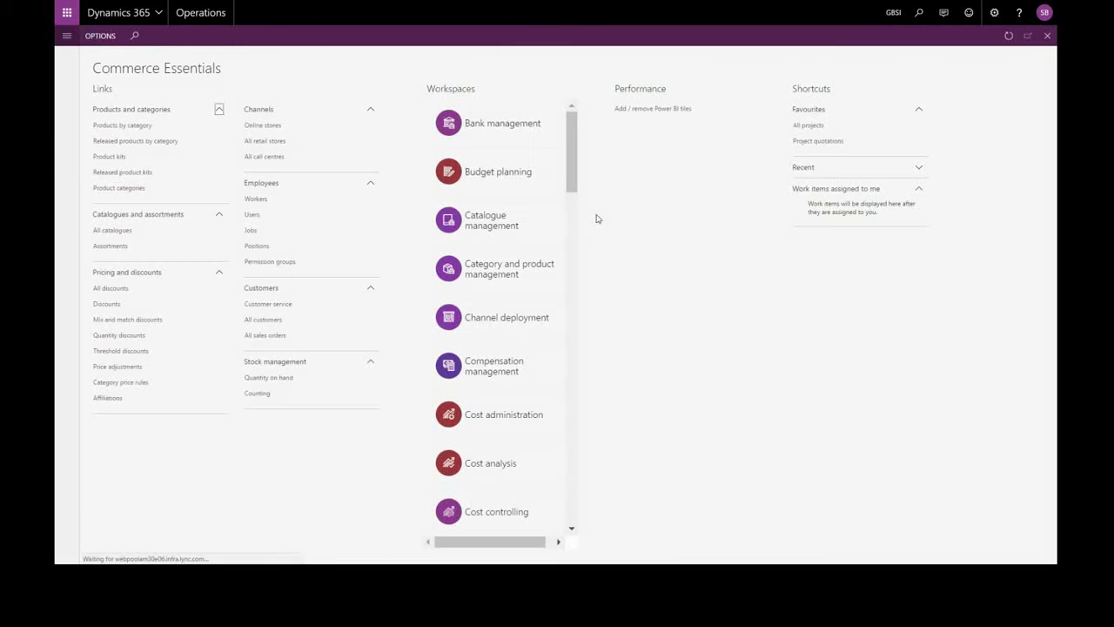
Step: Personalise the dashboard by moving the Workspaces section to the far left of Links
click(102, 36)
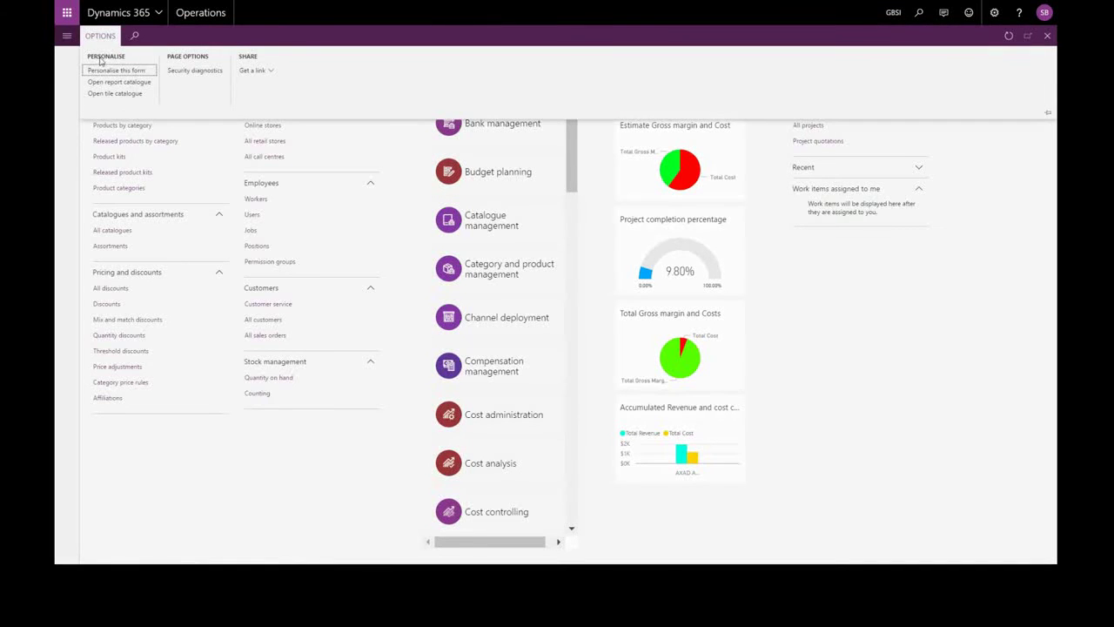
click(113, 70)
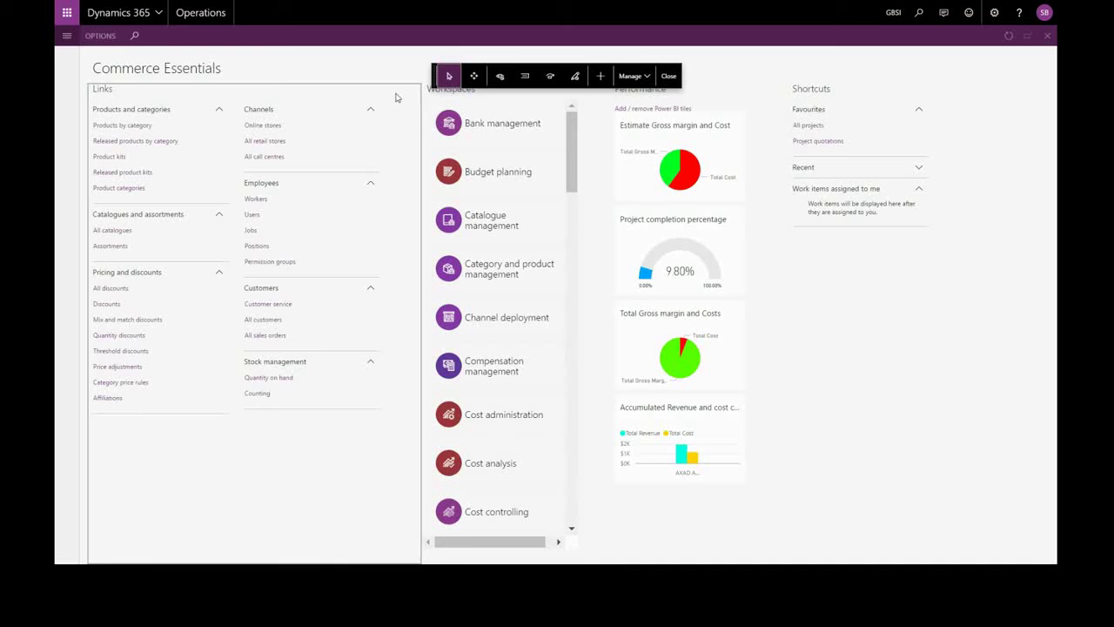
click(474, 75)
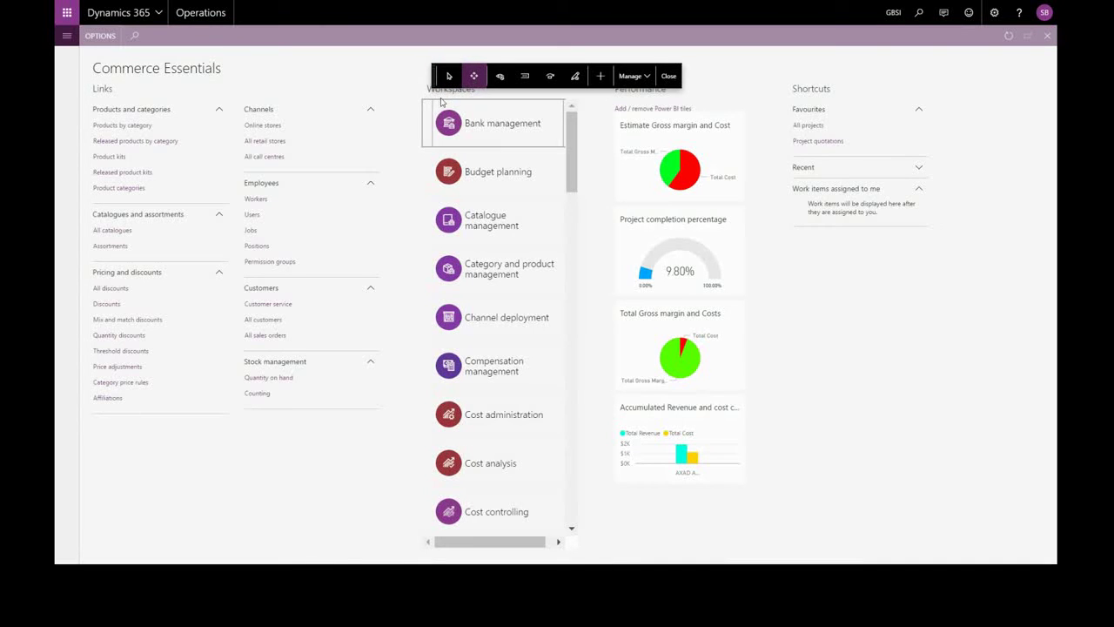
drag(442, 102, 137, 104)
Step: Hide the Bank management, Catalogue management and Category and product management workspace tiles
click(500, 77)
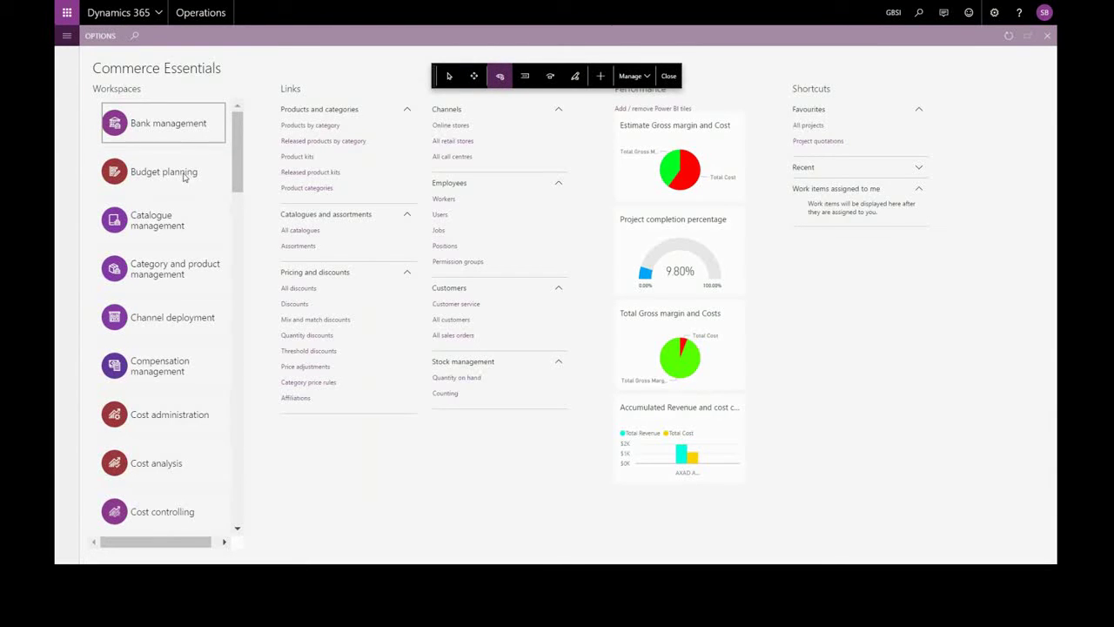
click(170, 126)
click(174, 222)
click(187, 272)
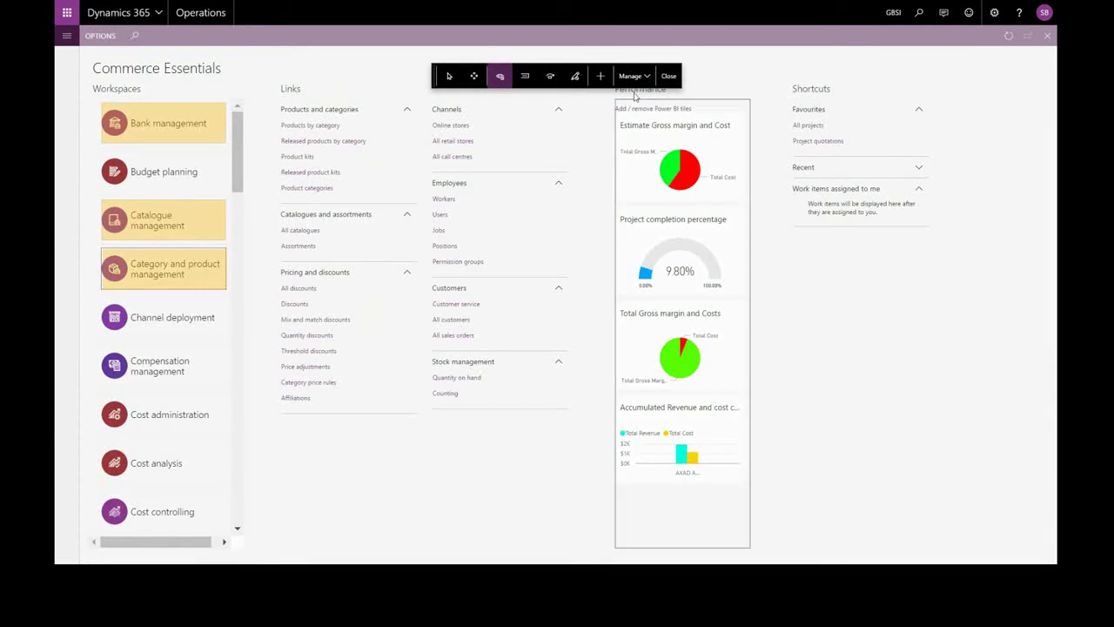
click(668, 76)
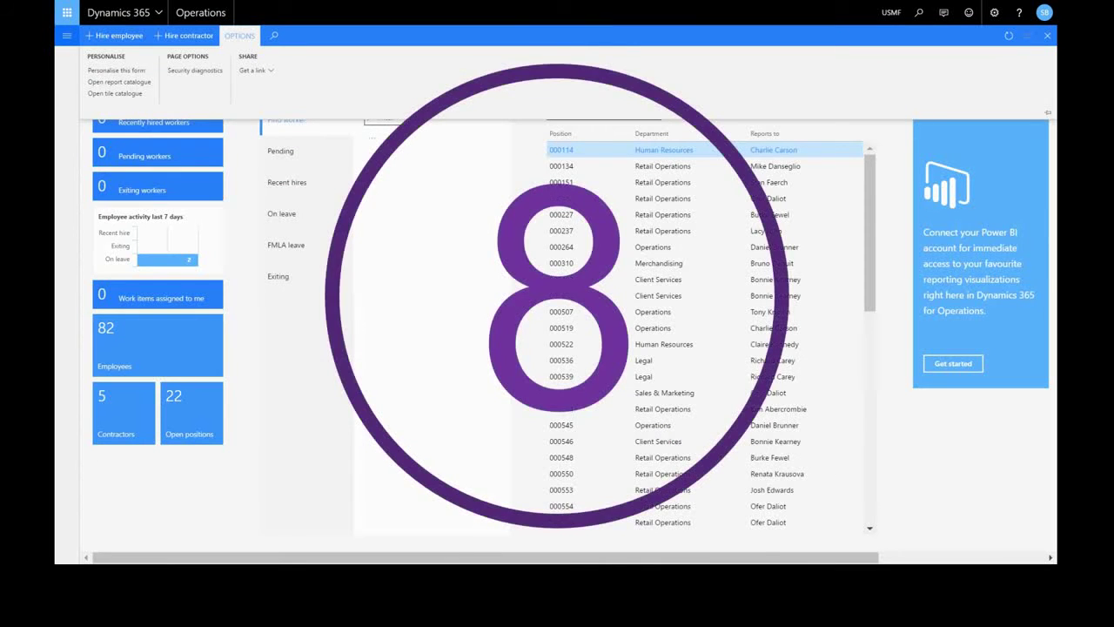
Step: Import the HcmWorkforceWorkspaceDefault personalisation into the Personnel management workspace
click(116, 70)
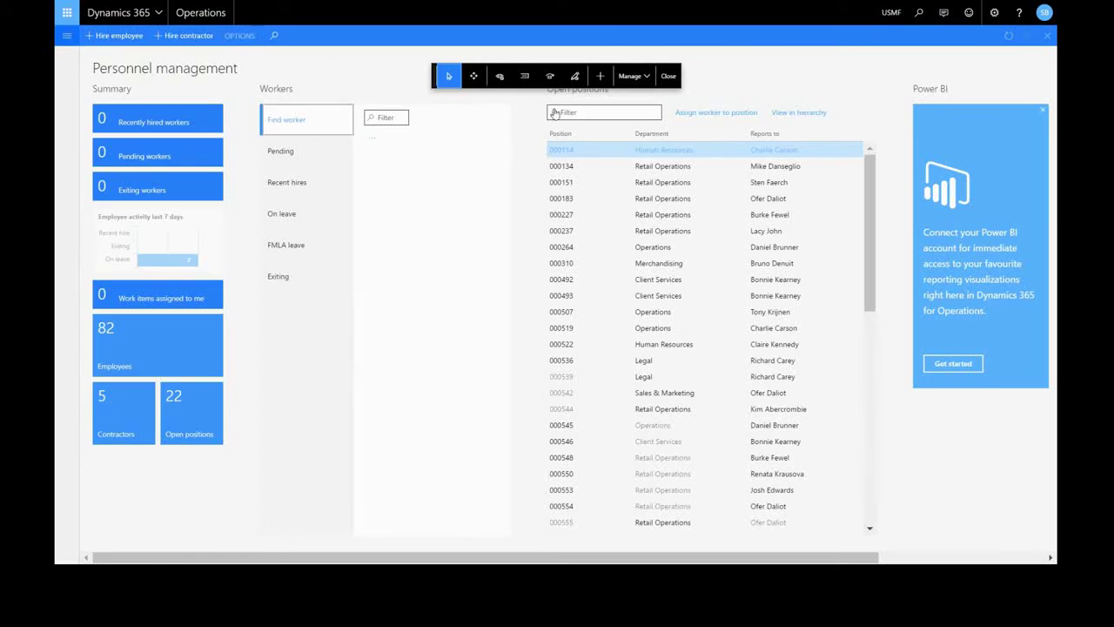
click(648, 78)
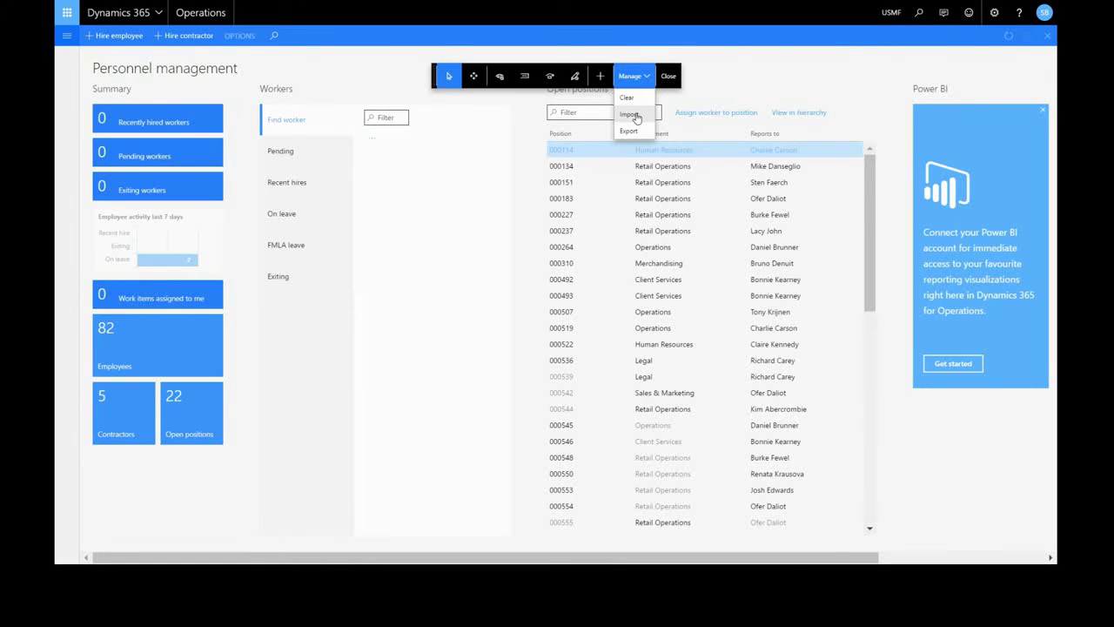
click(634, 116)
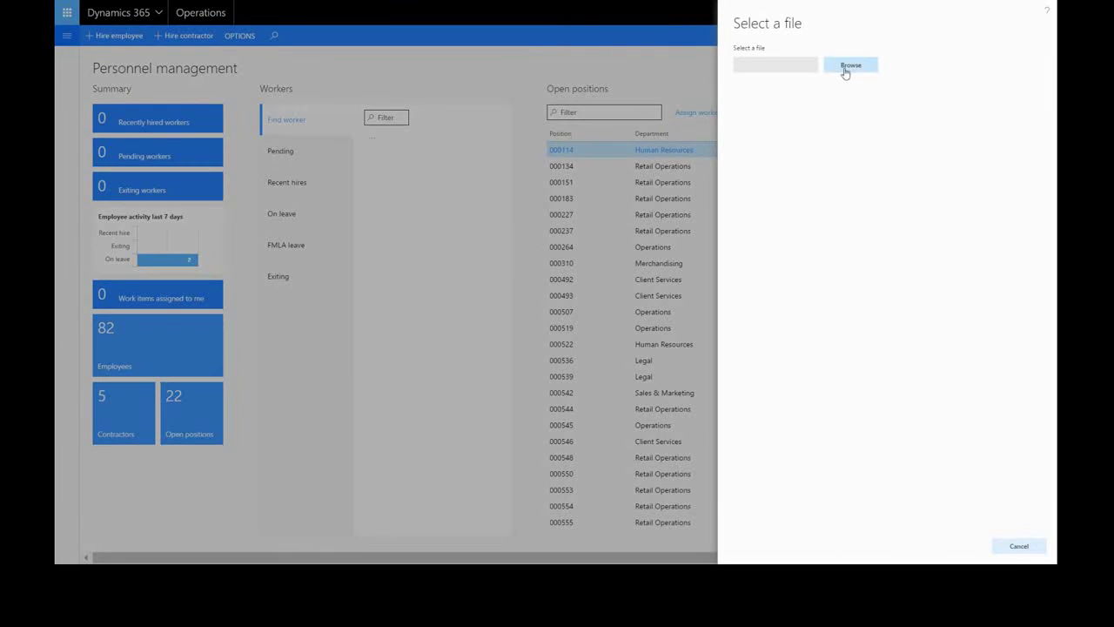
click(848, 68)
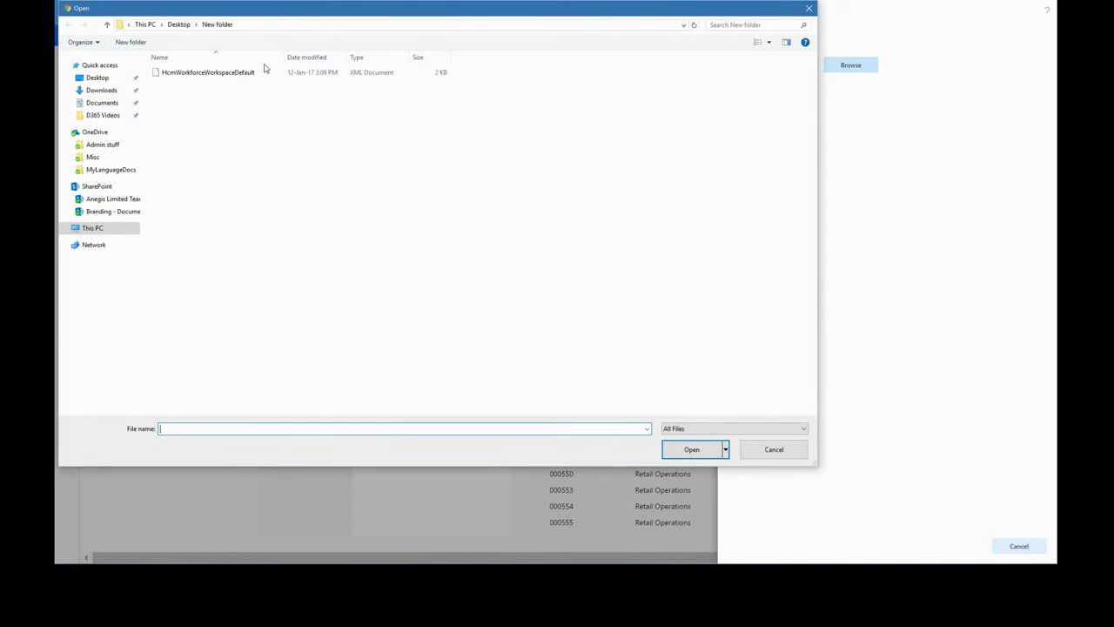
double_click(269, 73)
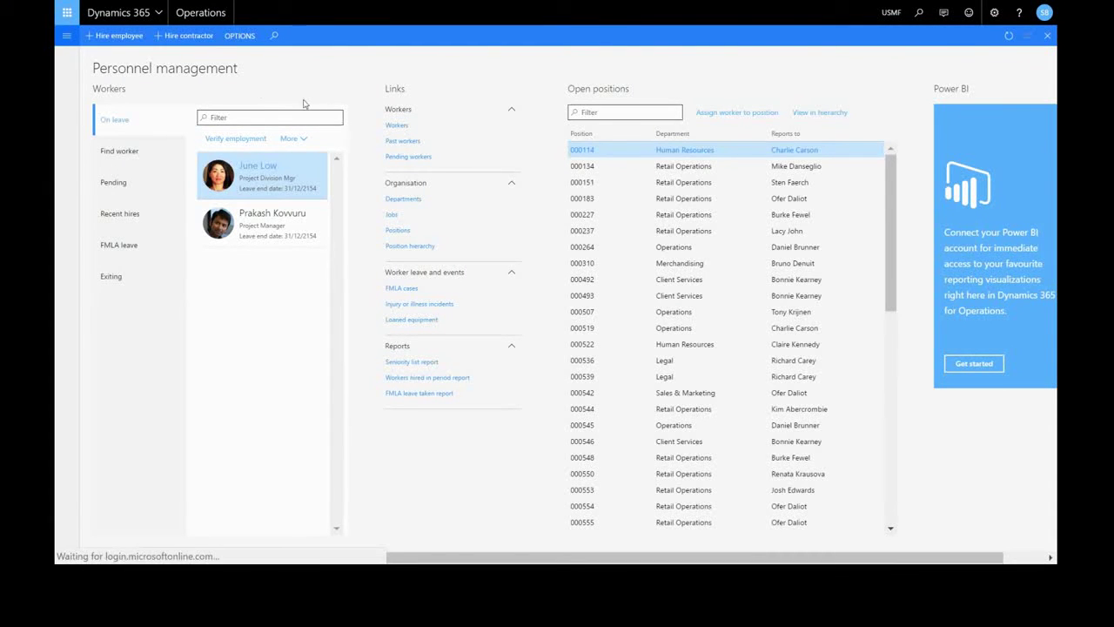
Step: Clear all personalisations from the Personnel management workspace to restore the Summary tiles
click(240, 35)
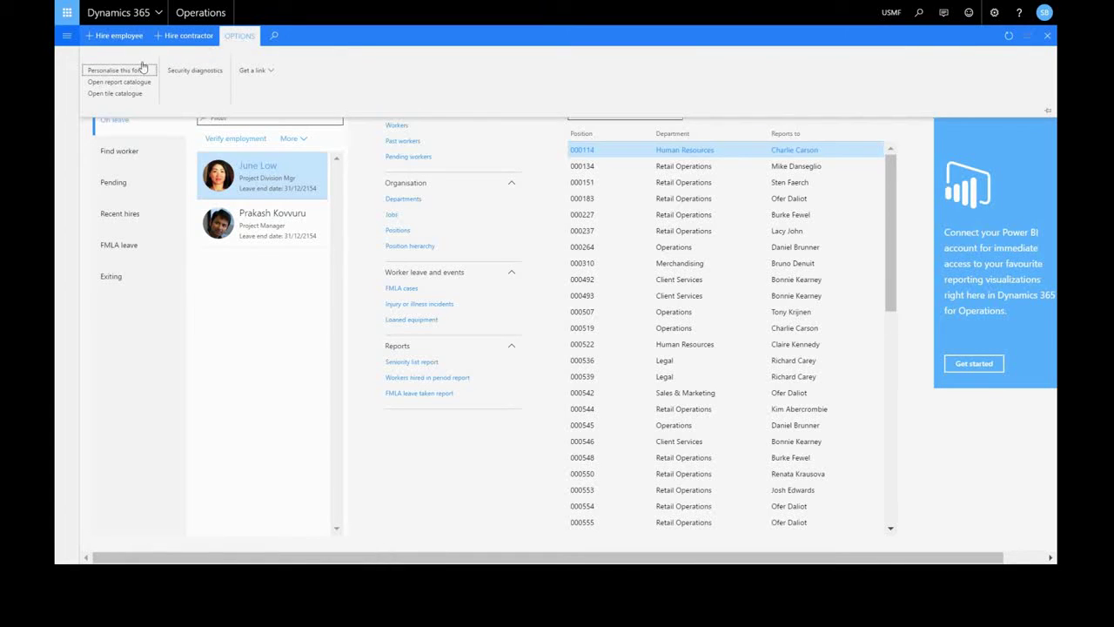
click(142, 69)
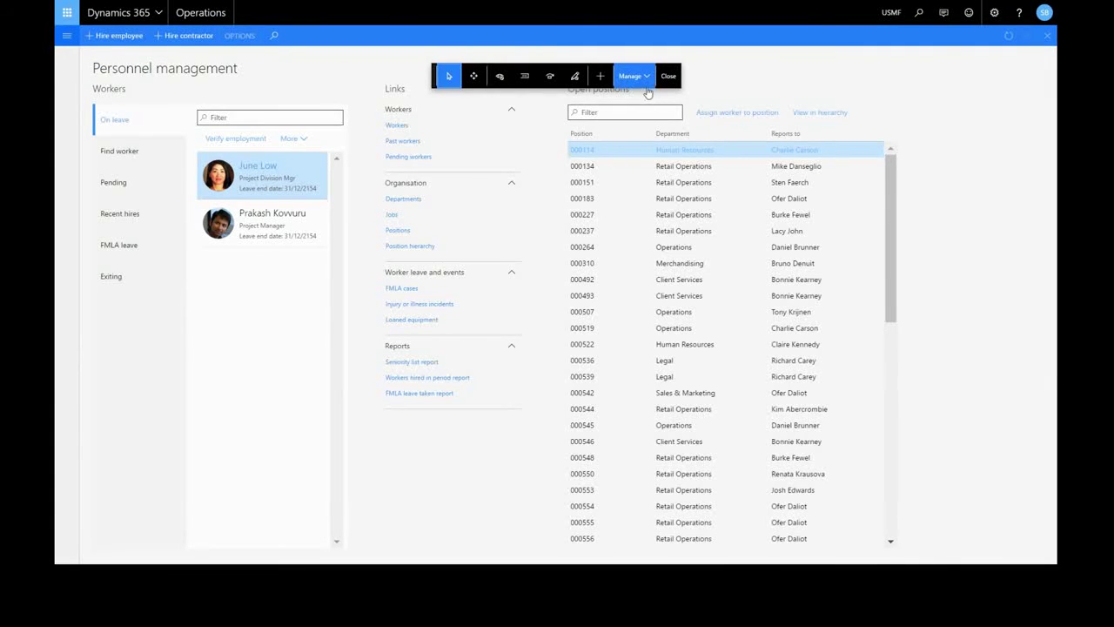
click(648, 77)
click(630, 99)
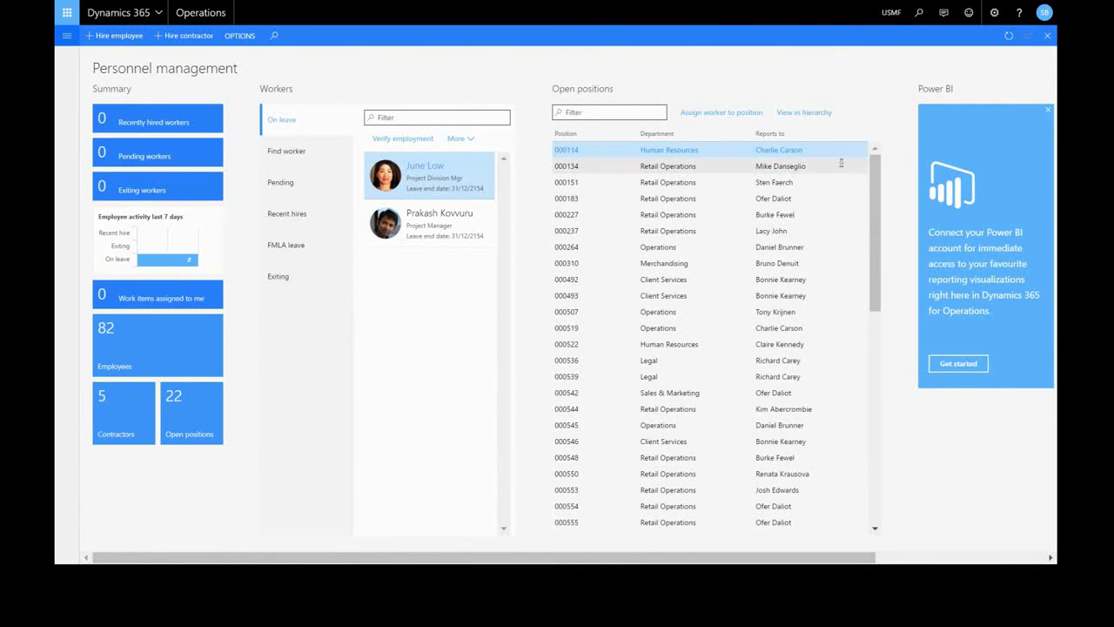
mouse_move(781, 152)
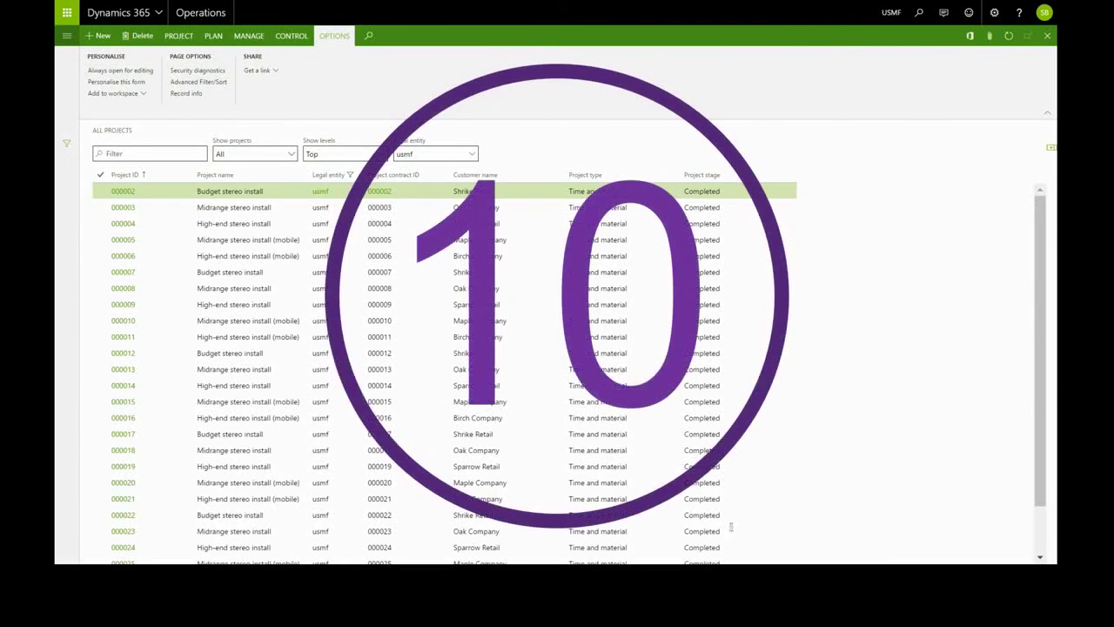
Step: Hide Legal entity, Project type and Project stage columns and move Customer name left
click(116, 82)
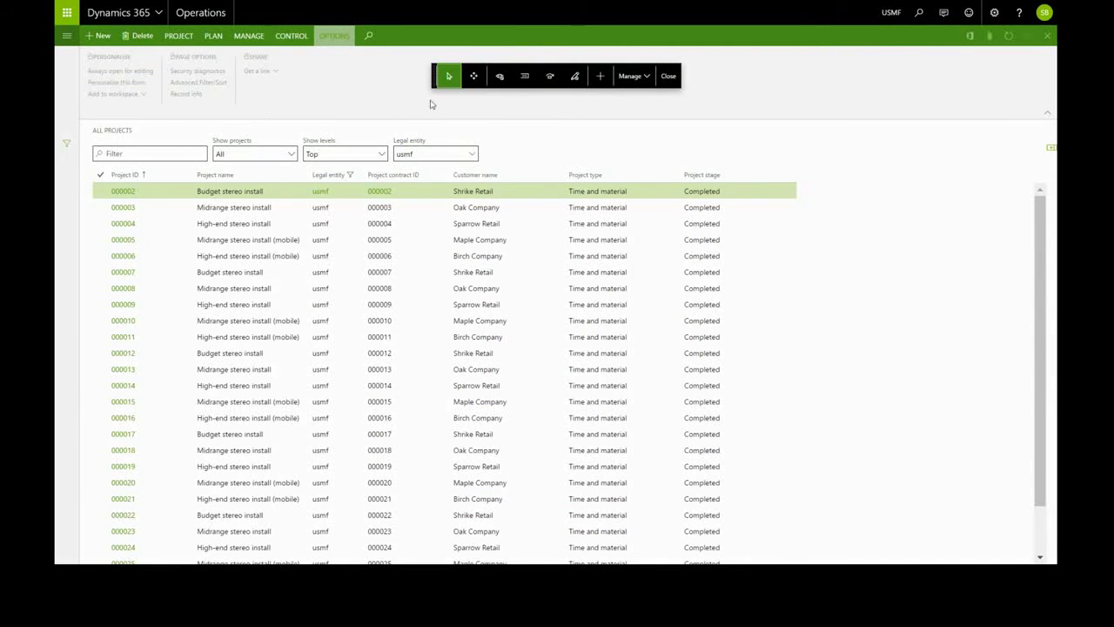
click(500, 77)
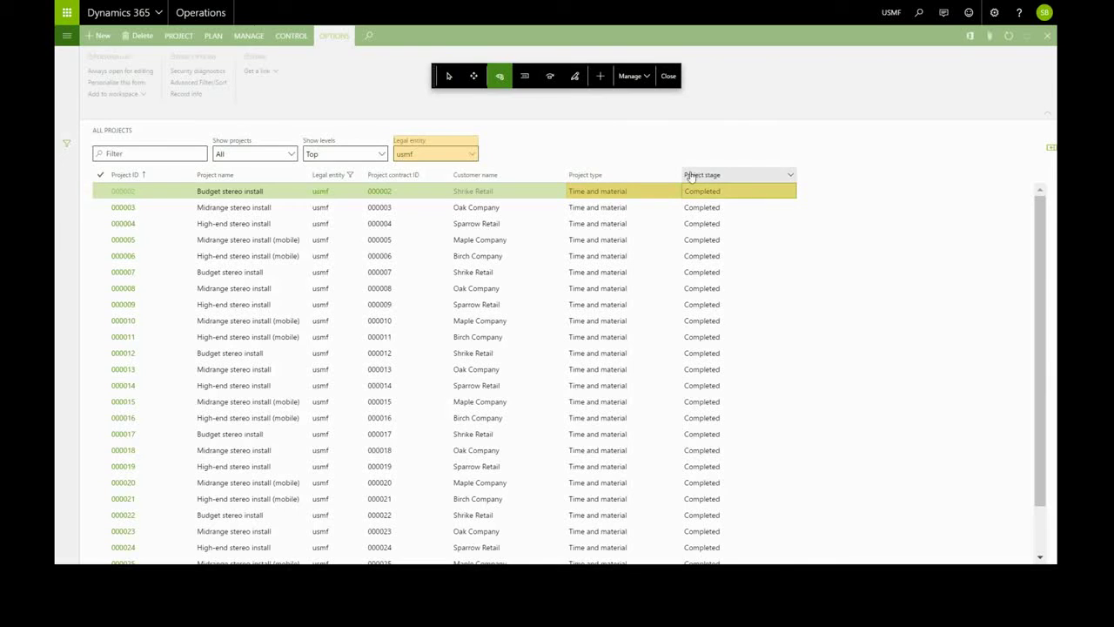
click(476, 77)
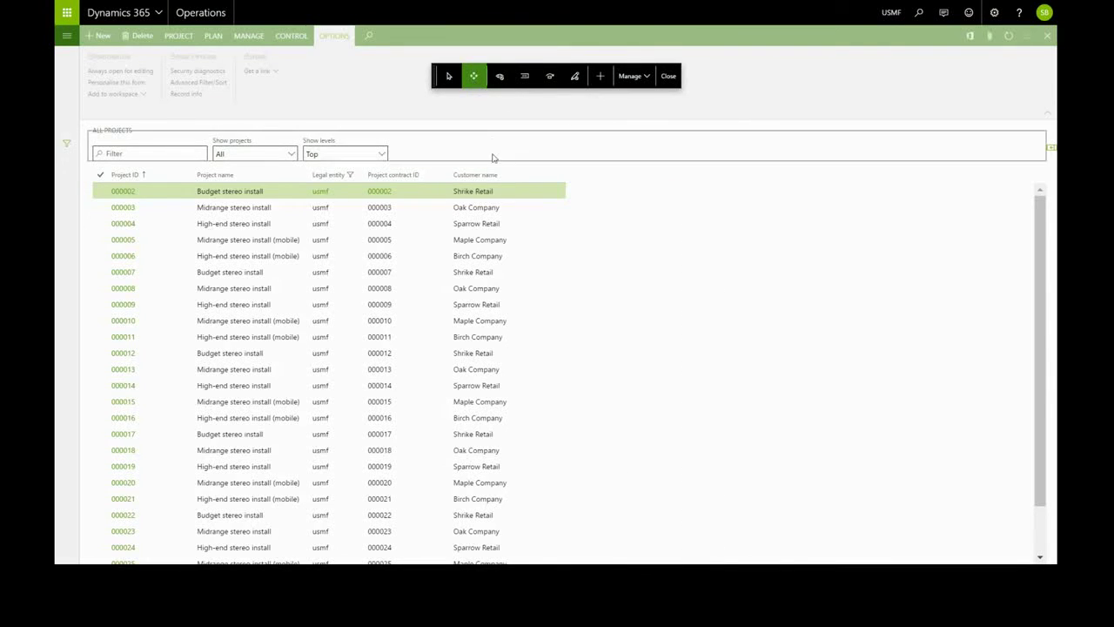
drag(484, 176, 375, 177)
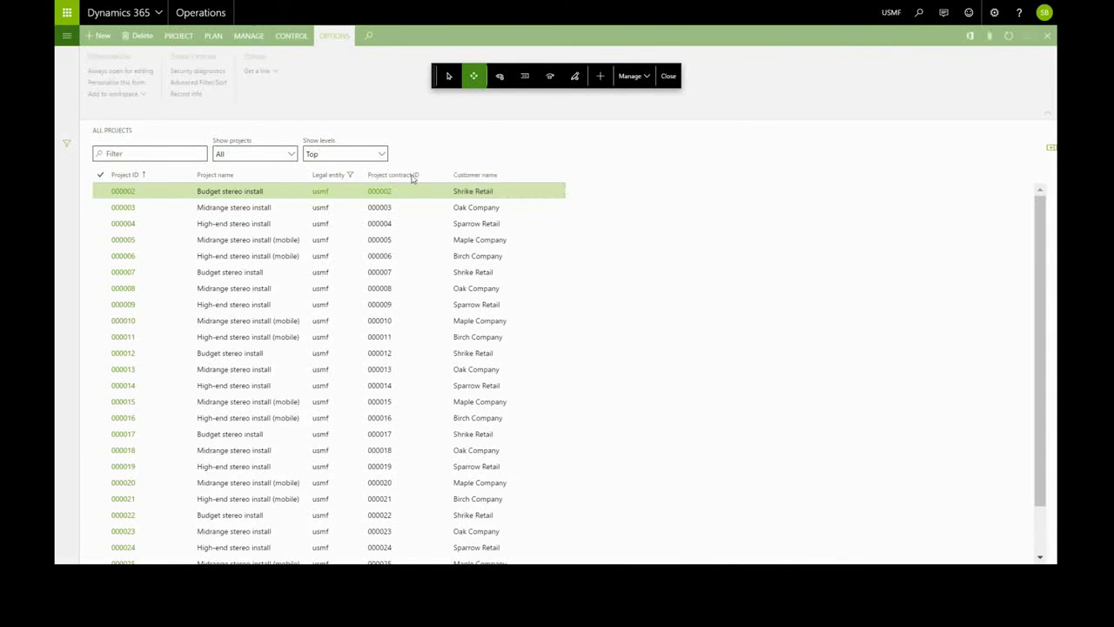
Step: Add Duration in days and End date columns, then clear all personalisations of the page
click(601, 76)
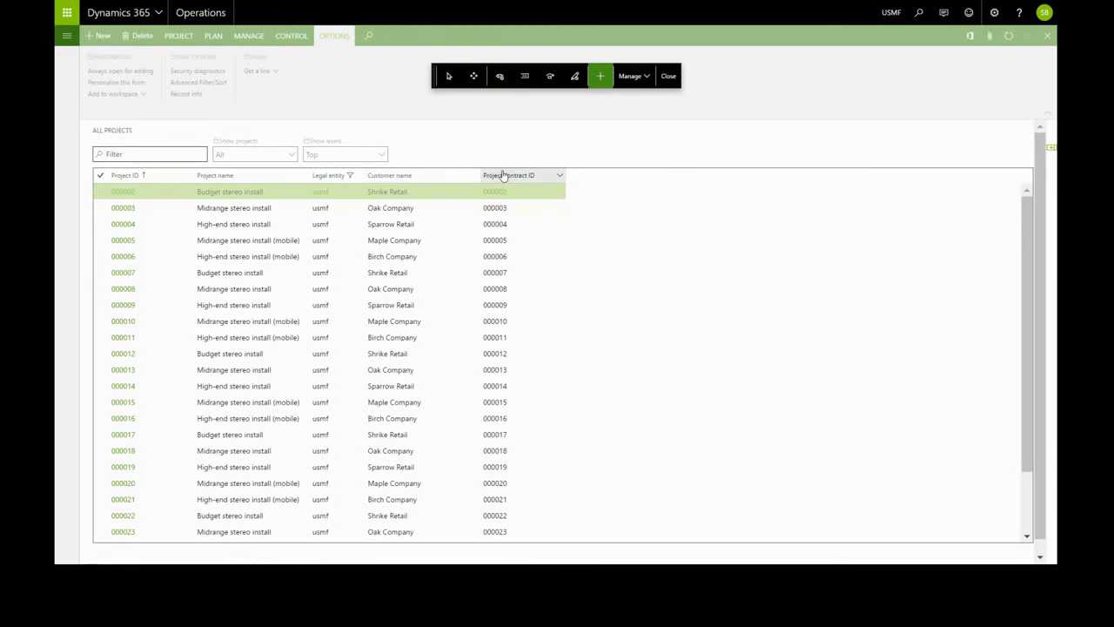
click(571, 201)
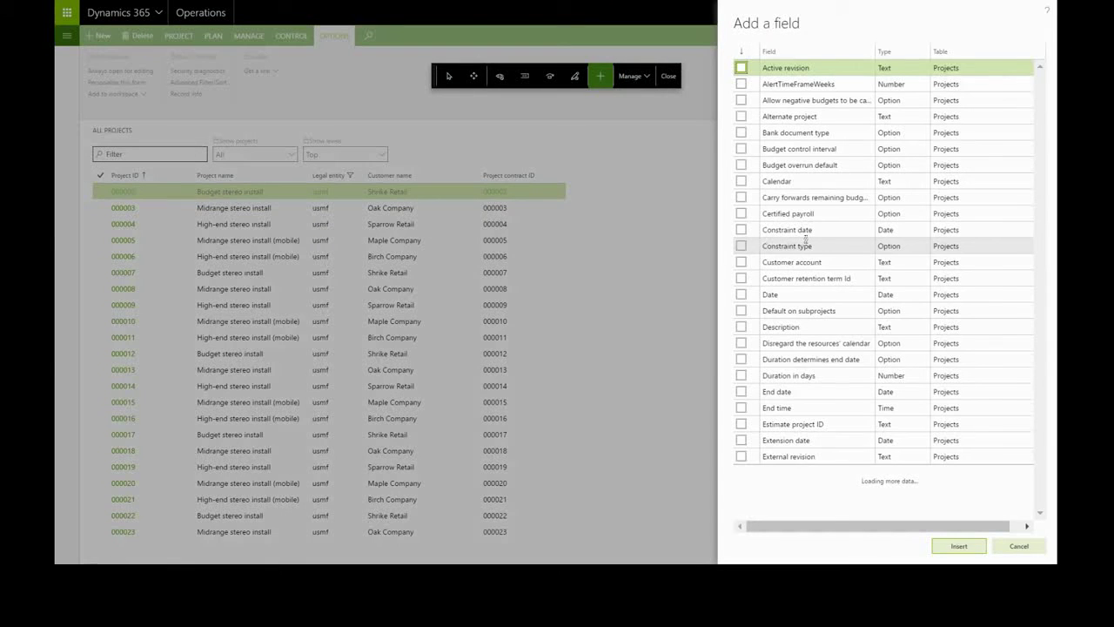
click(742, 375)
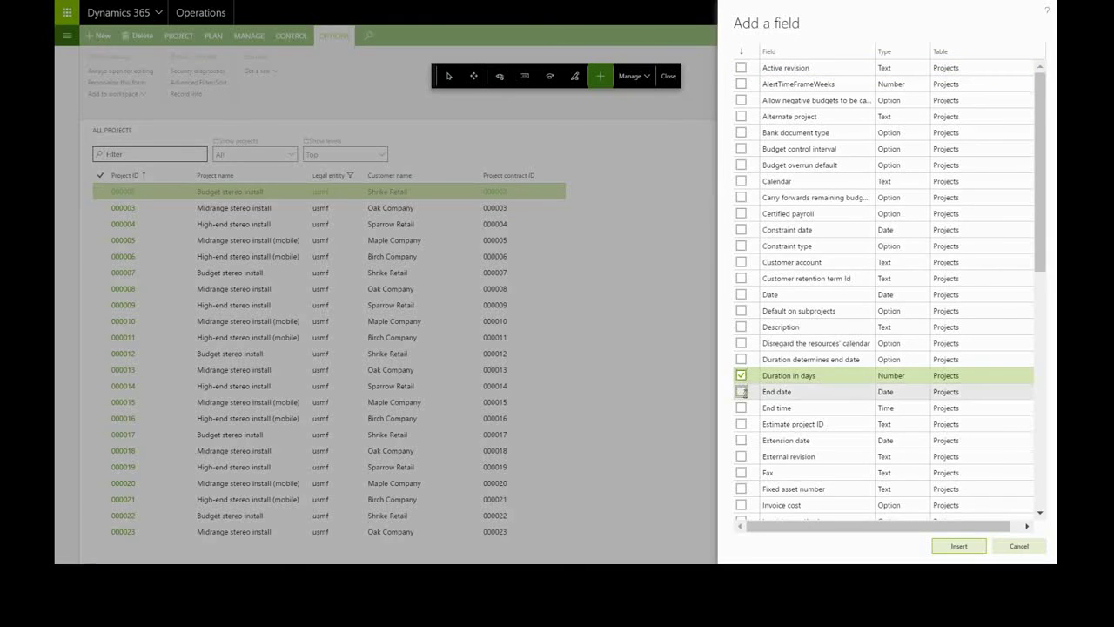
click(742, 392)
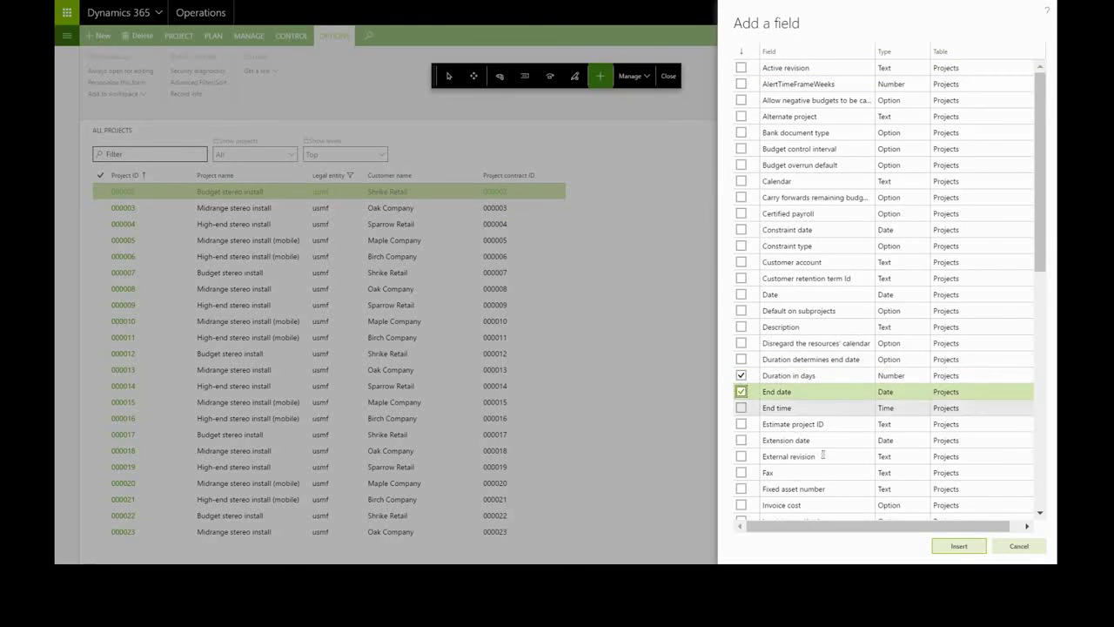
click(960, 545)
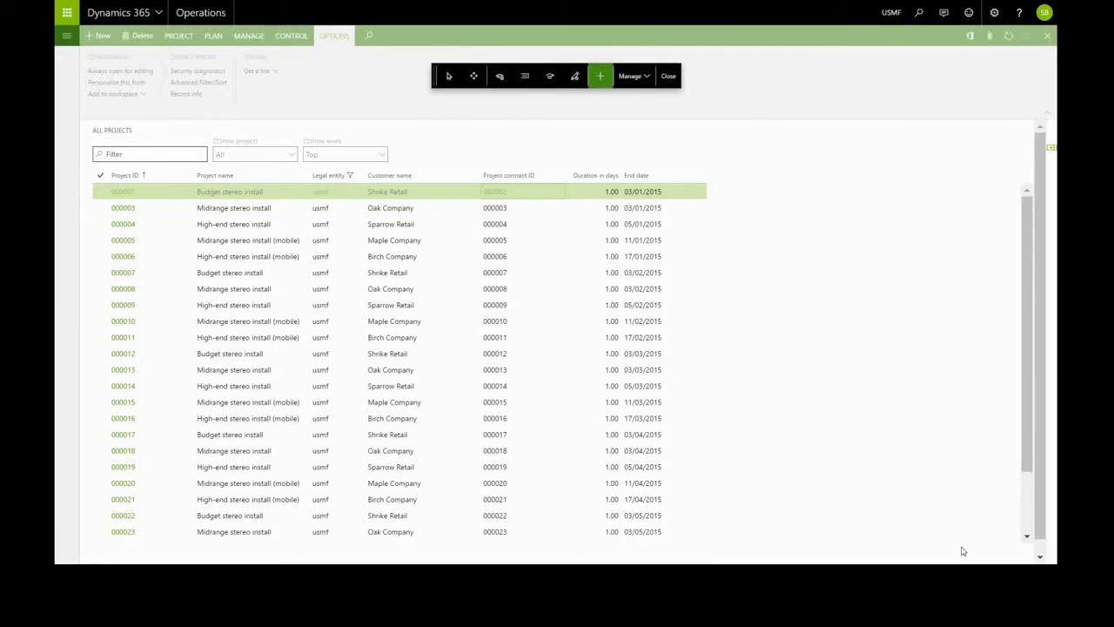
click(647, 79)
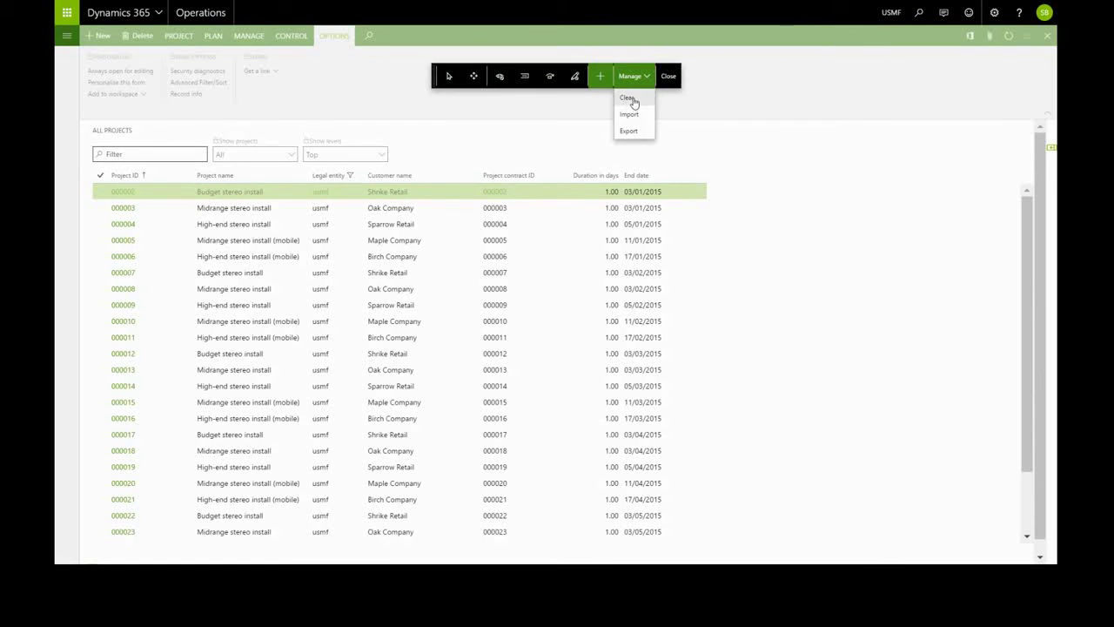
click(623, 98)
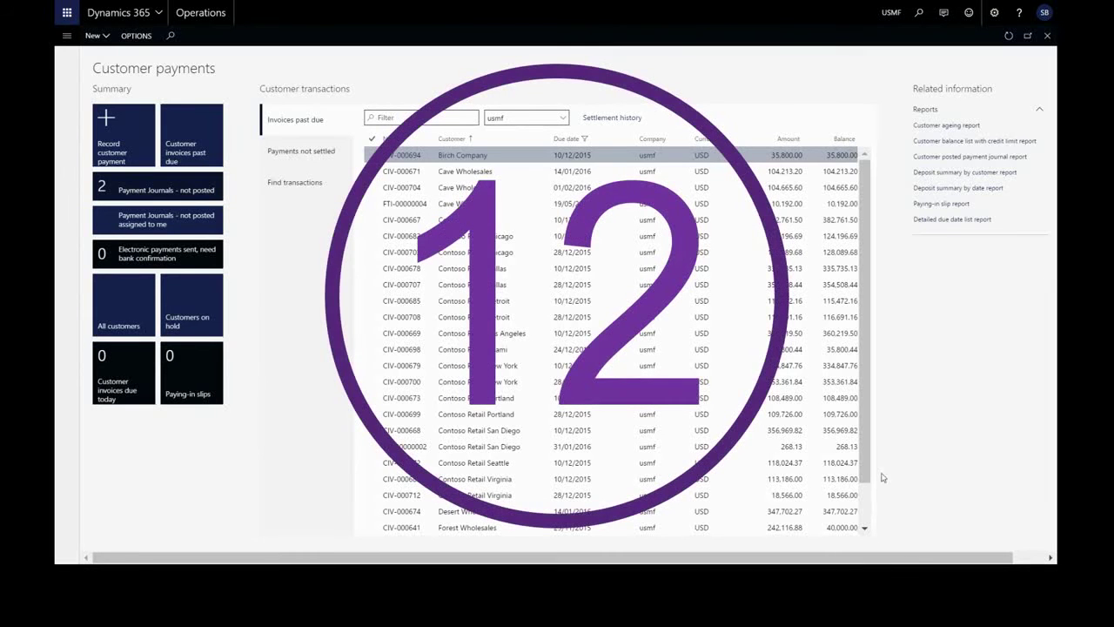
Step: Pop out Customer payments and Customer invoicing, snapping invoicing left and payments right
click(1029, 39)
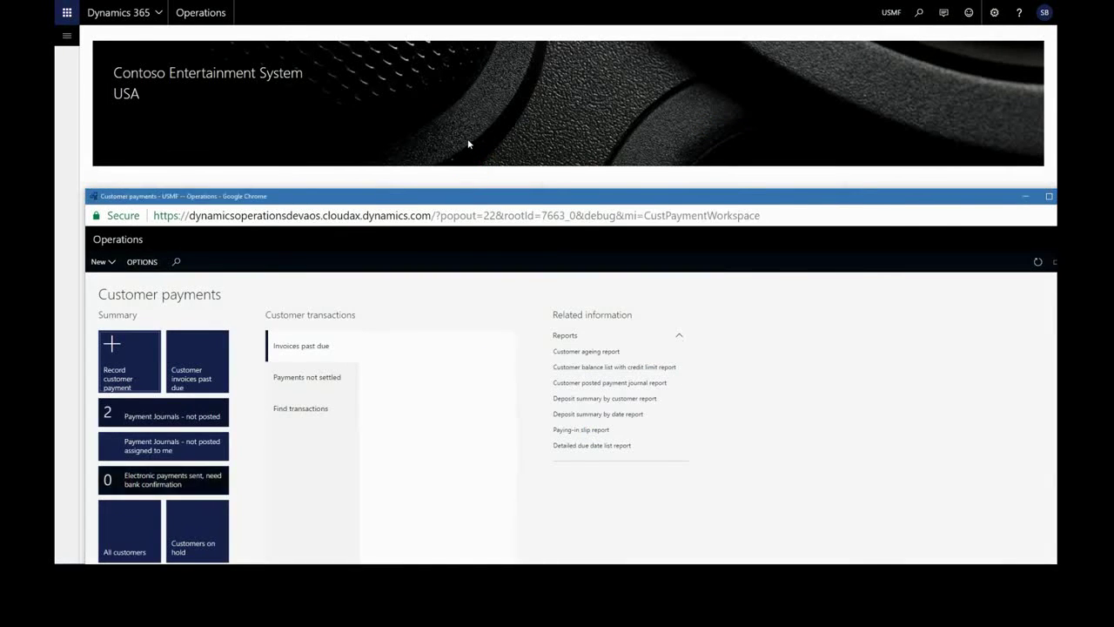
click(468, 144)
click(308, 260)
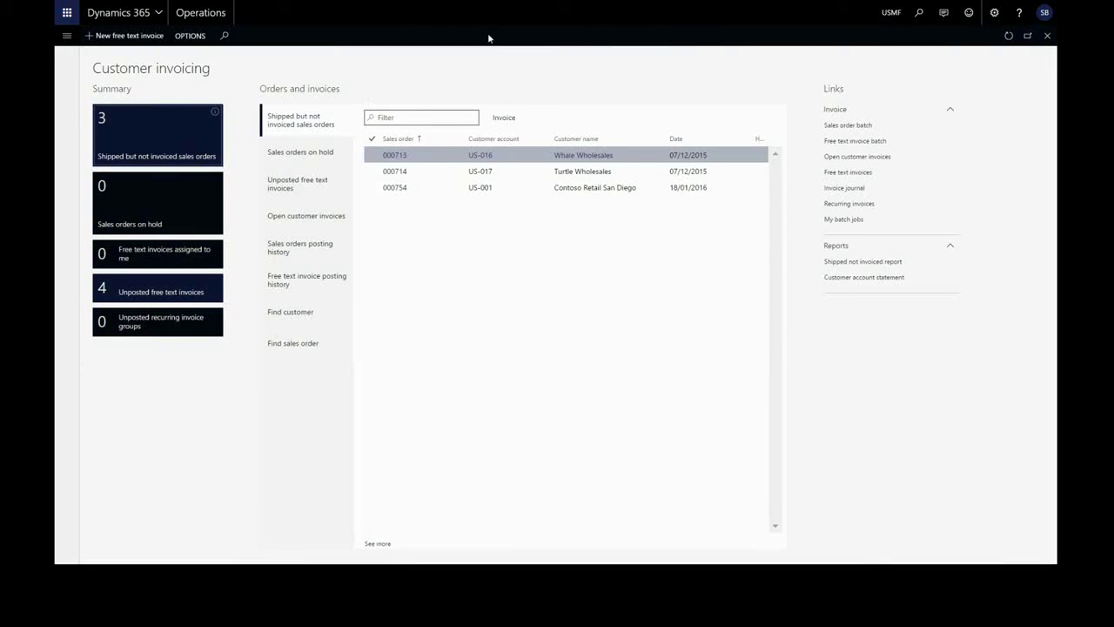
click(1028, 36)
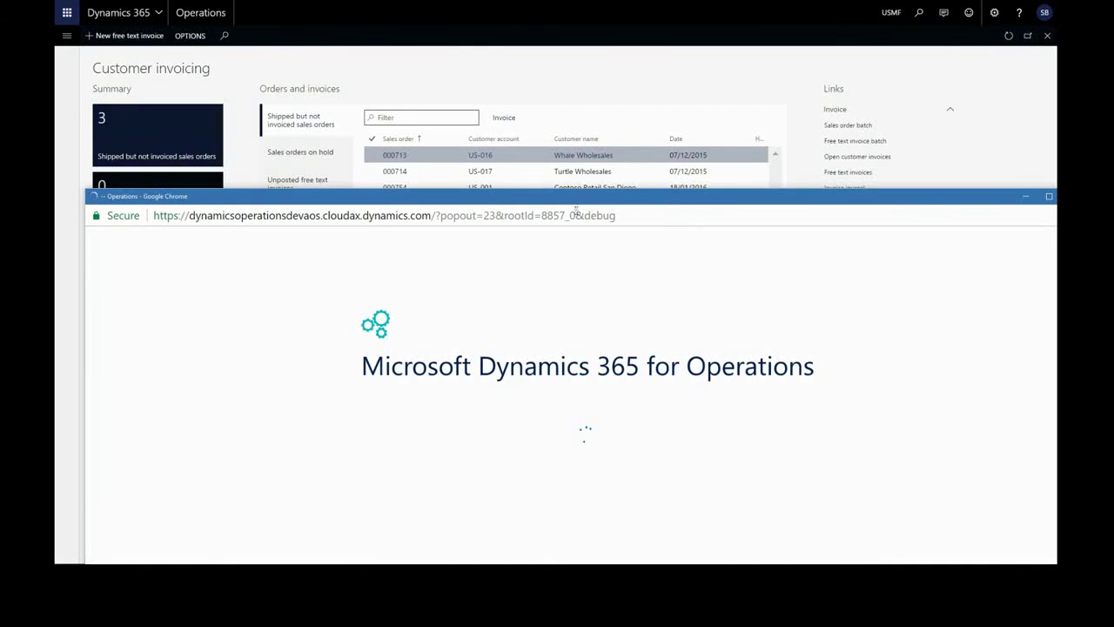
drag(575, 197, 58, 165)
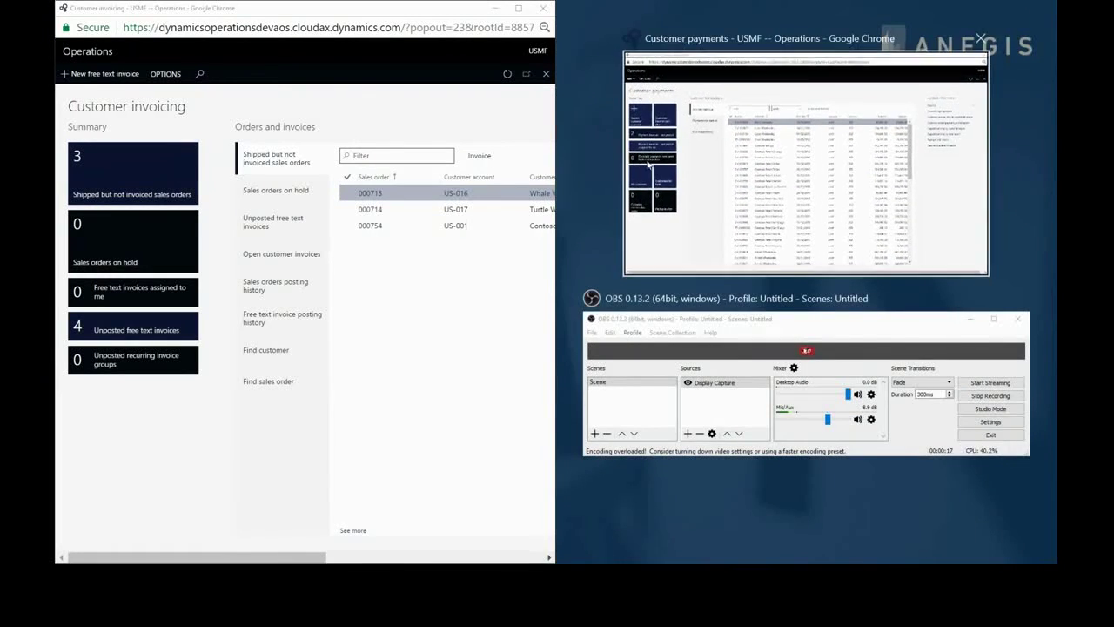
click(679, 174)
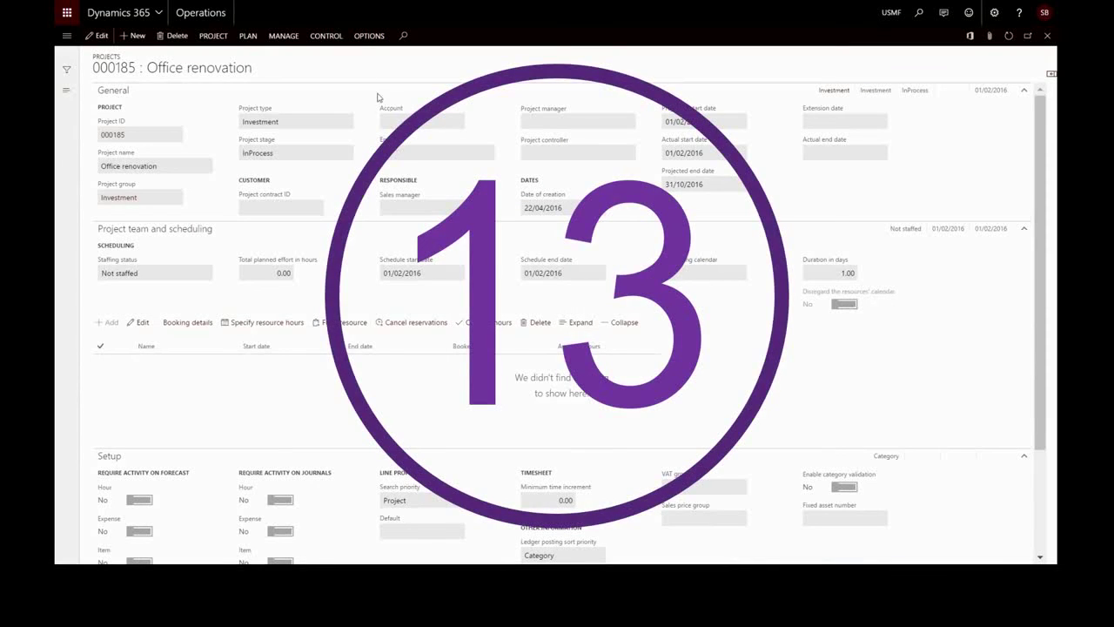
Step: Browse the Options, Control, Manage, Plan and Project action tabs of the Office renovation project
click(369, 36)
click(327, 36)
click(285, 37)
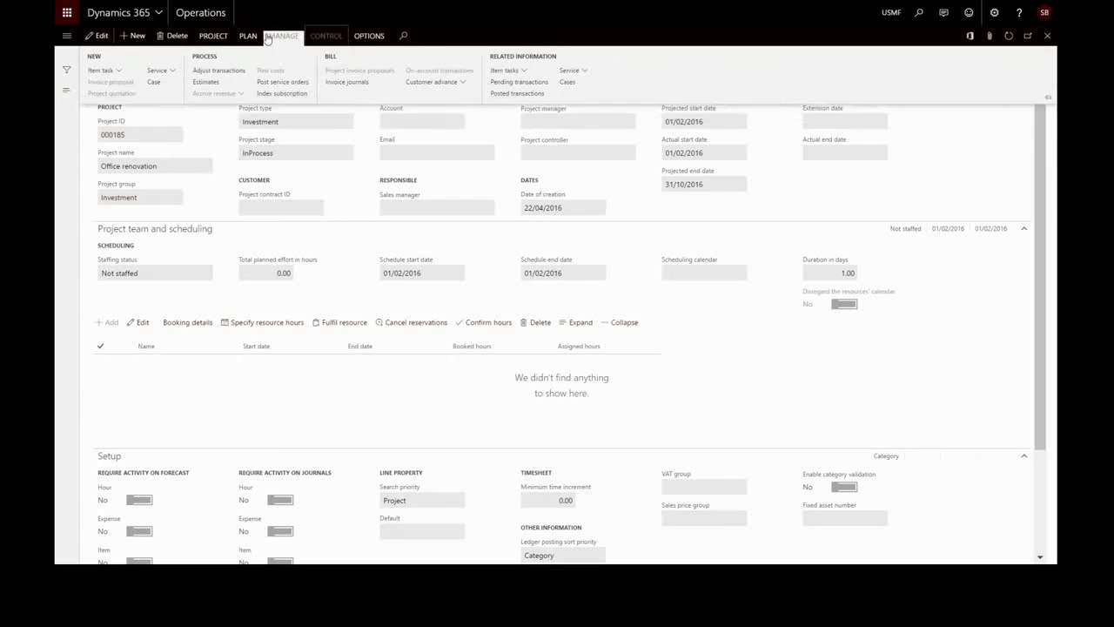
click(248, 36)
click(222, 39)
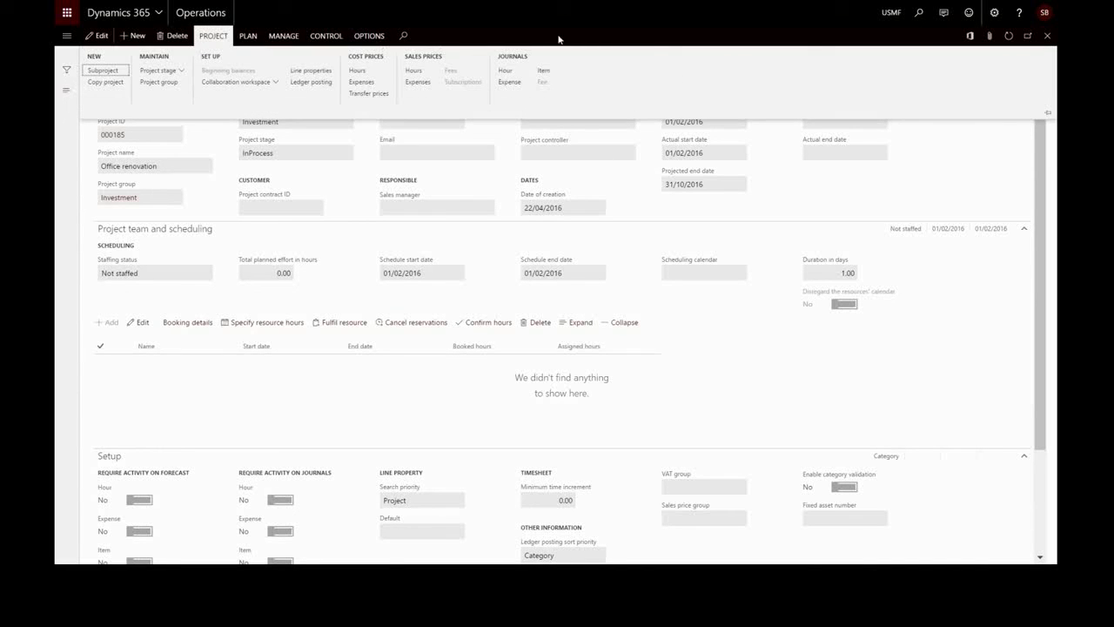
click(602, 20)
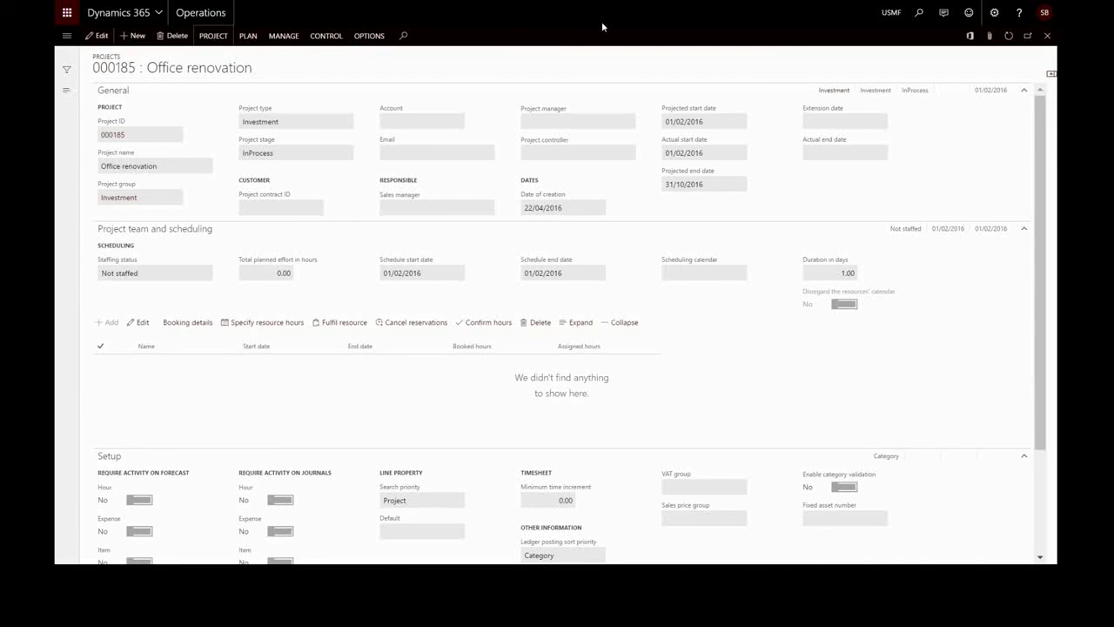
Step: Search the page actions for 'inv' and open Invoice control
key(ctrl+apostrophe)
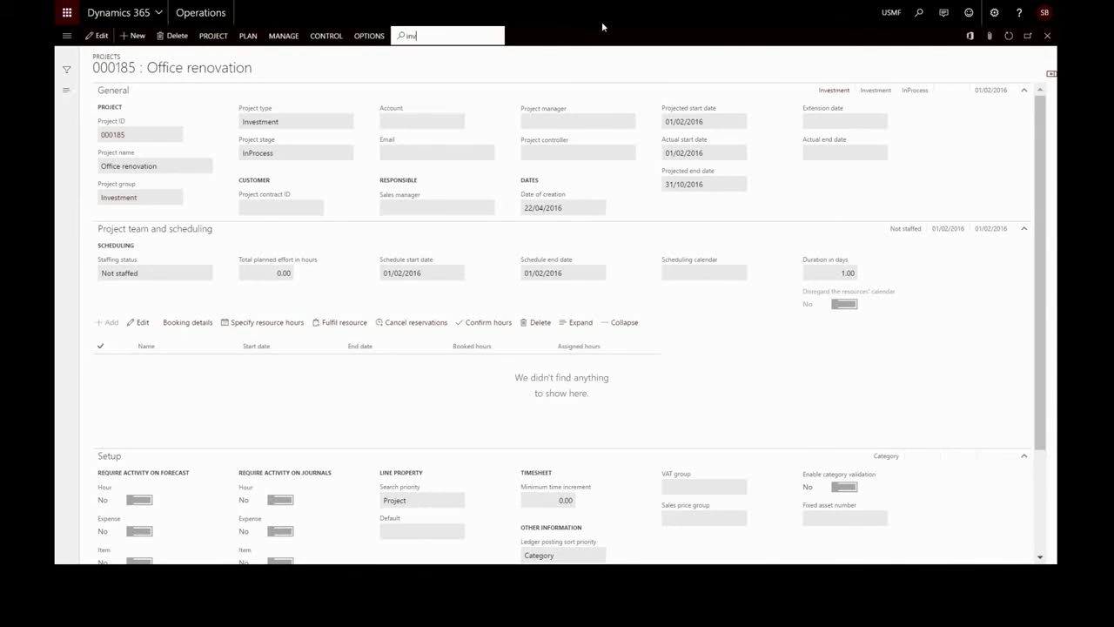
key(Down)
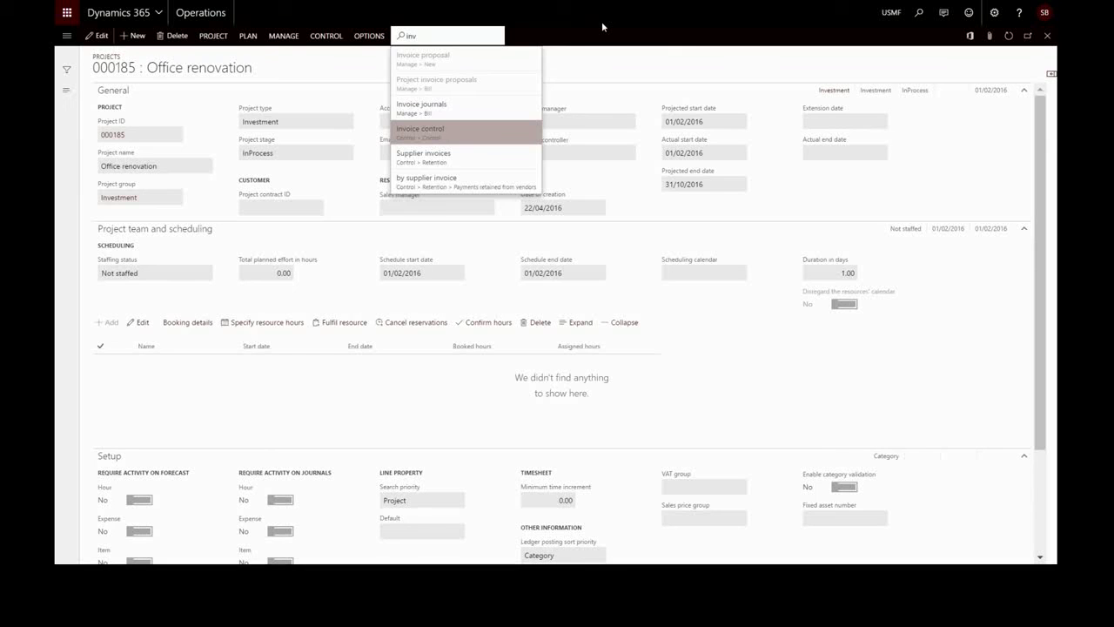
key(Return)
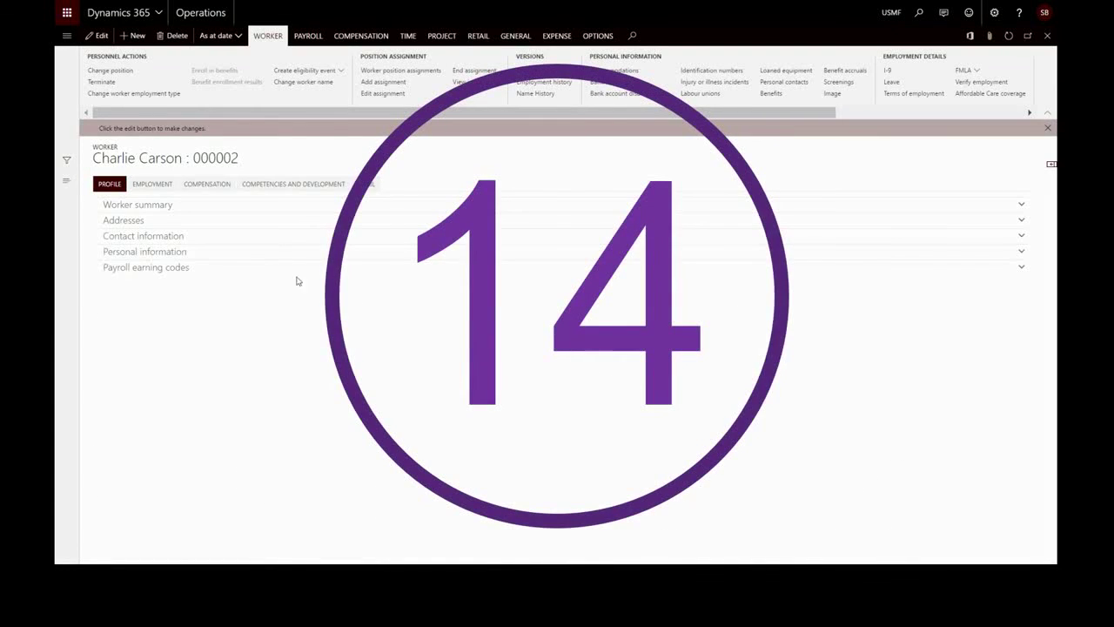
Step: Expand the worker's Worker summary, Addresses and Contact information FastTabs
click(127, 207)
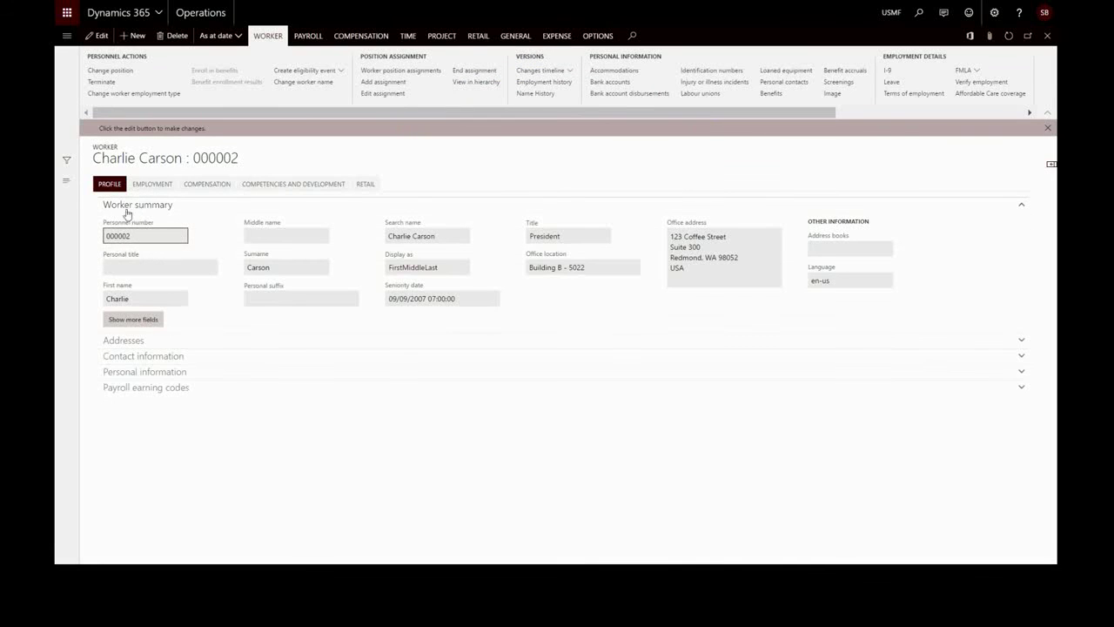
click(122, 341)
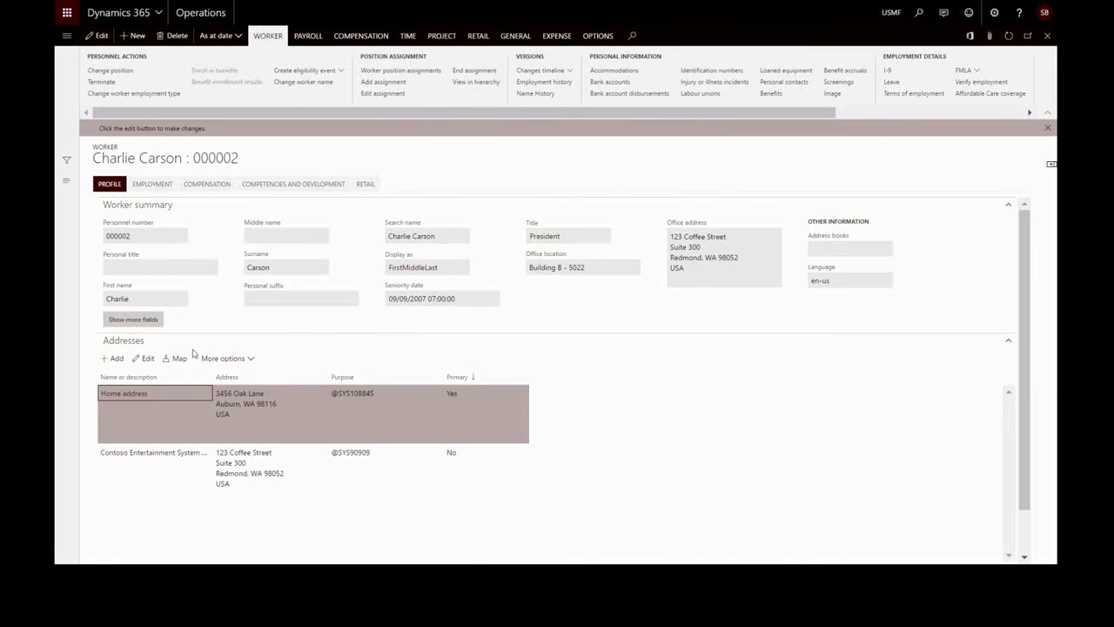
scroll(137, 381, down, 1)
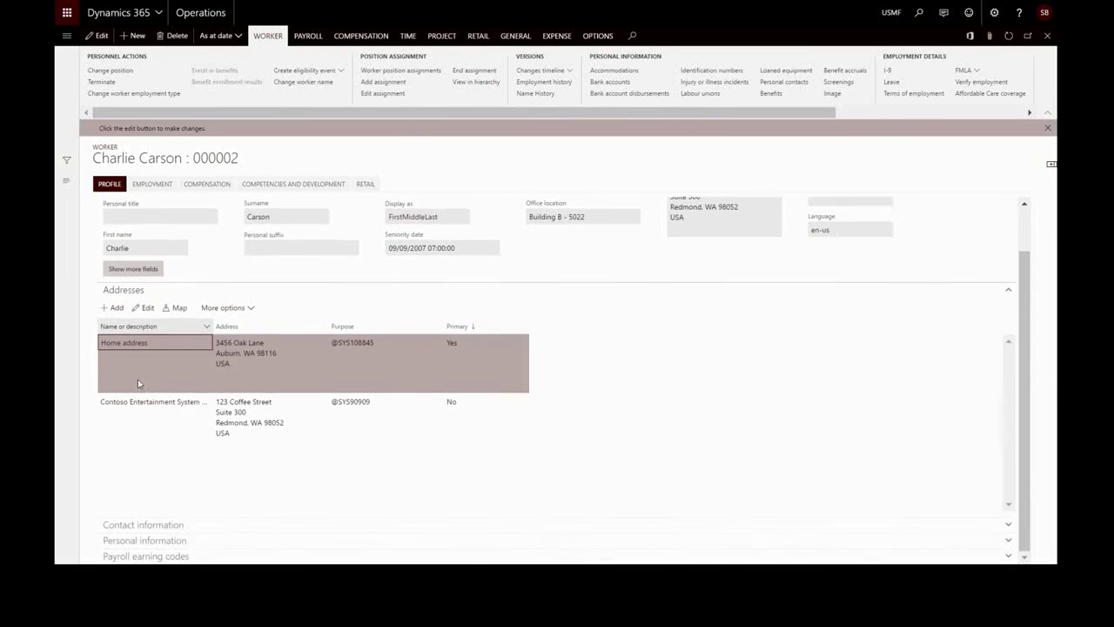
click(161, 524)
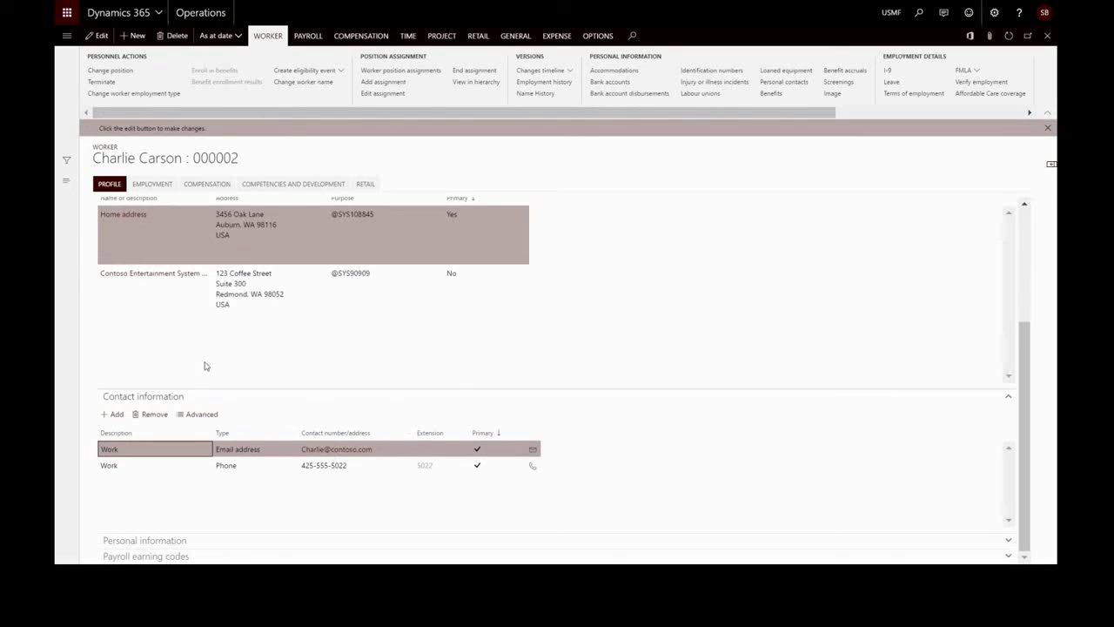
scroll(207, 366, up, 4)
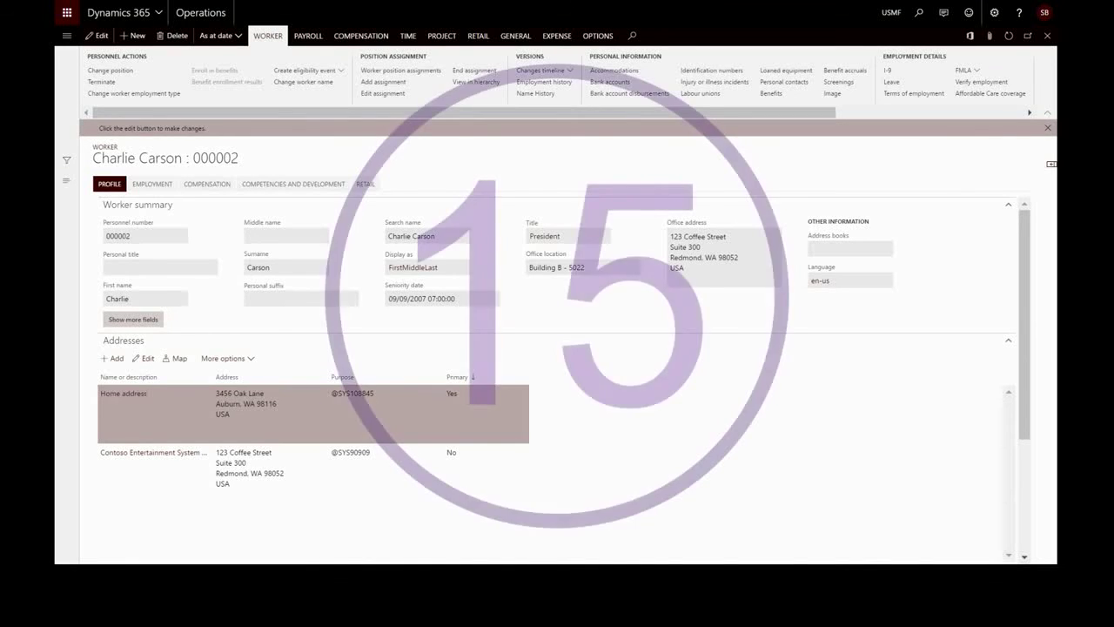
Step: Show the worker's FactBox pane with Employment history and Current positions (000086, President) expanded
click(1051, 167)
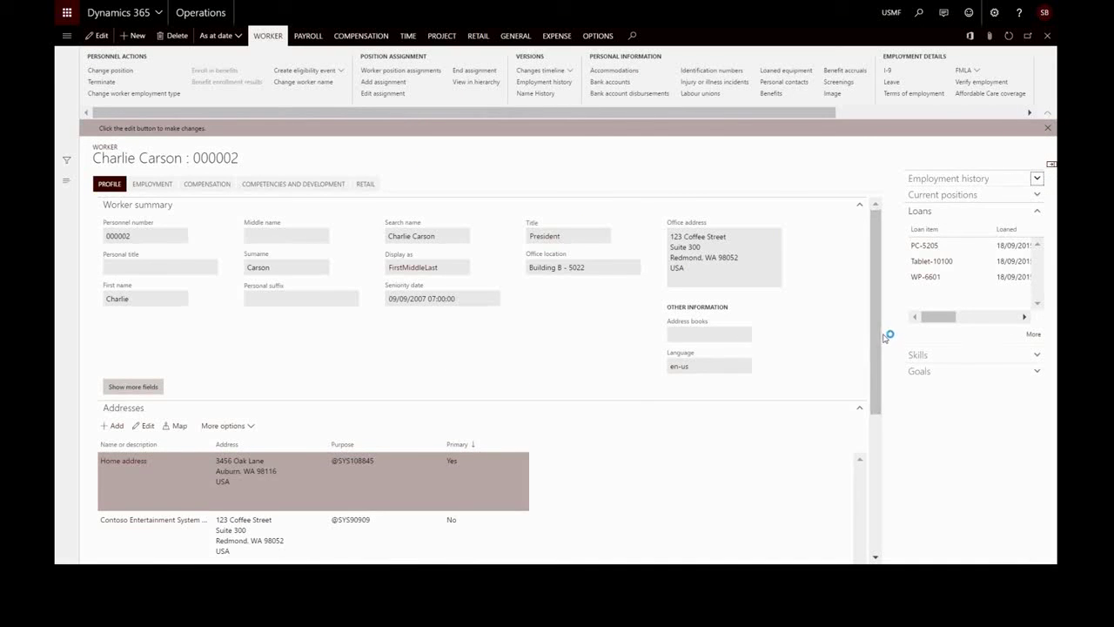
click(971, 179)
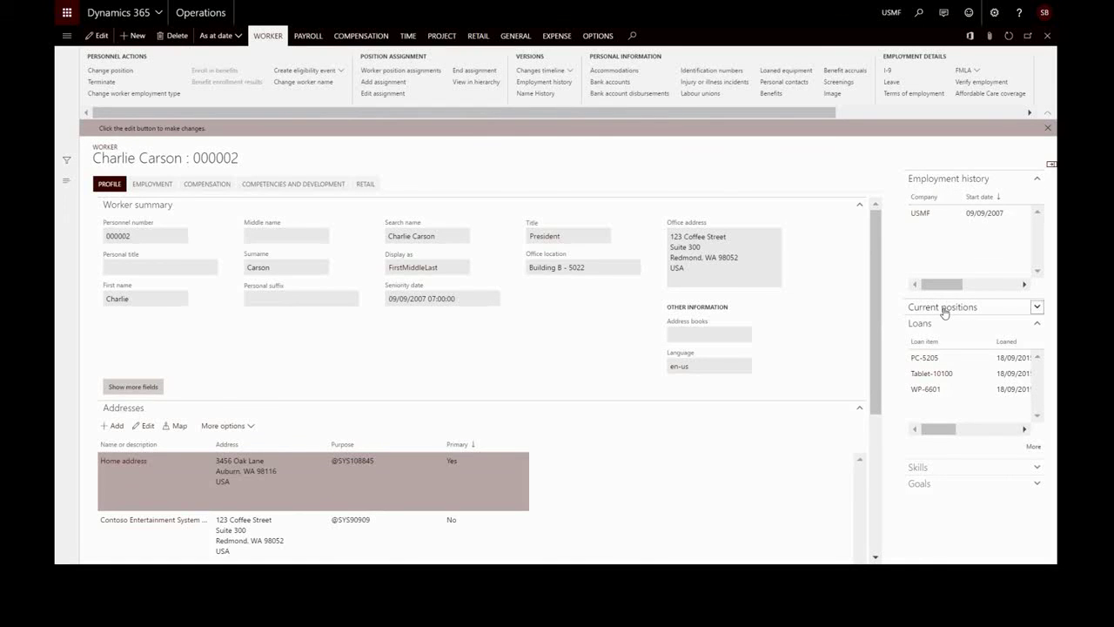
click(945, 308)
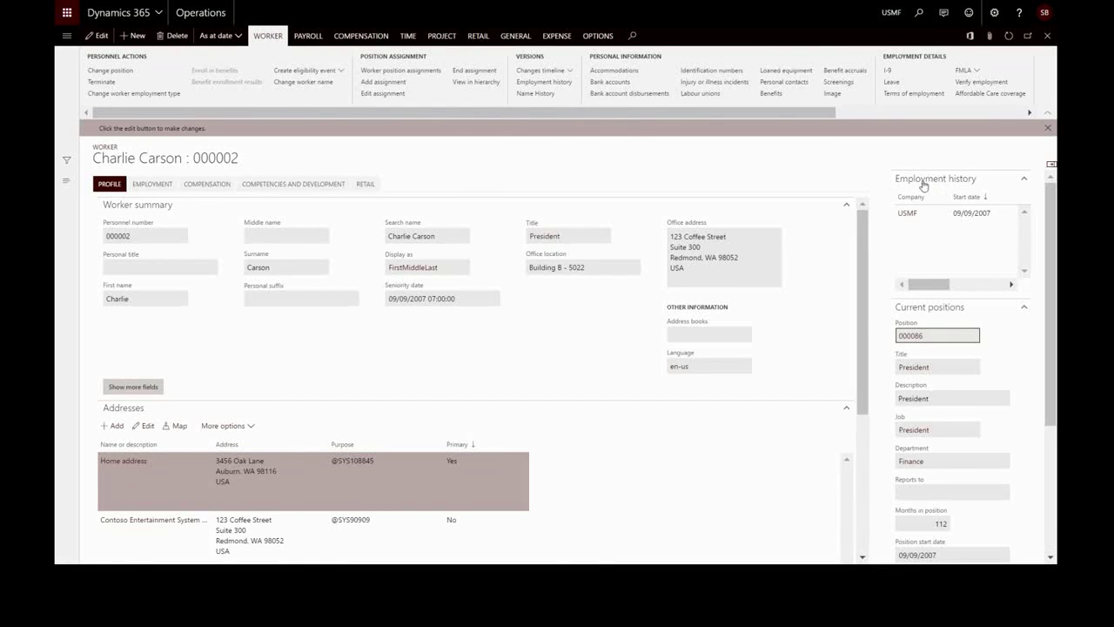